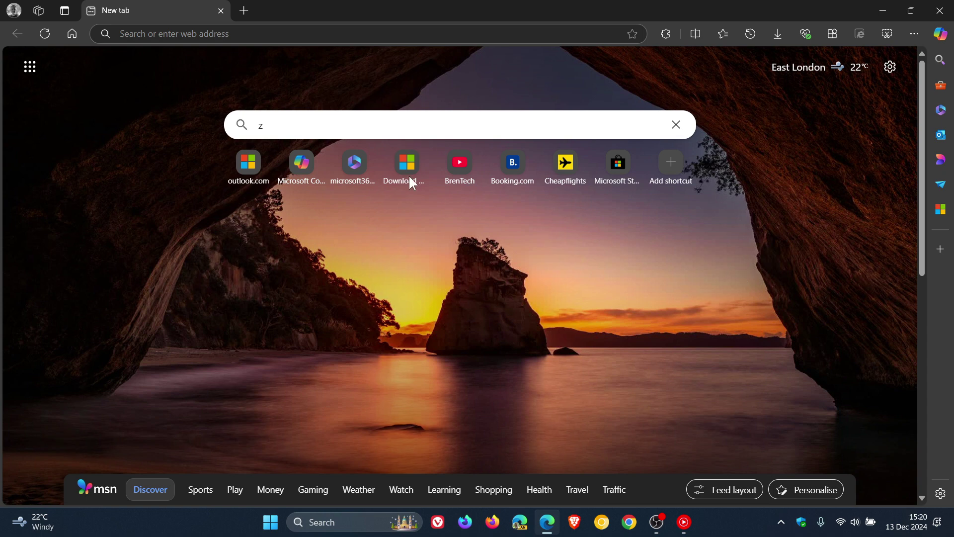
Step: Enter "b" in the address bar to view the suggestions offered for it, then dismiss the list
{"action": "left_click", "coordinate": [255, 34]}
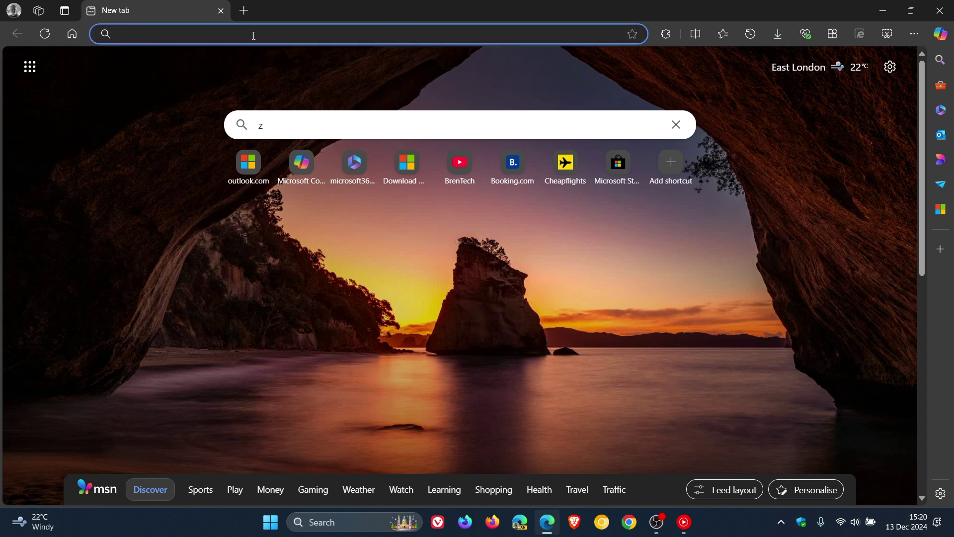
{"action": "type", "text": "b"}
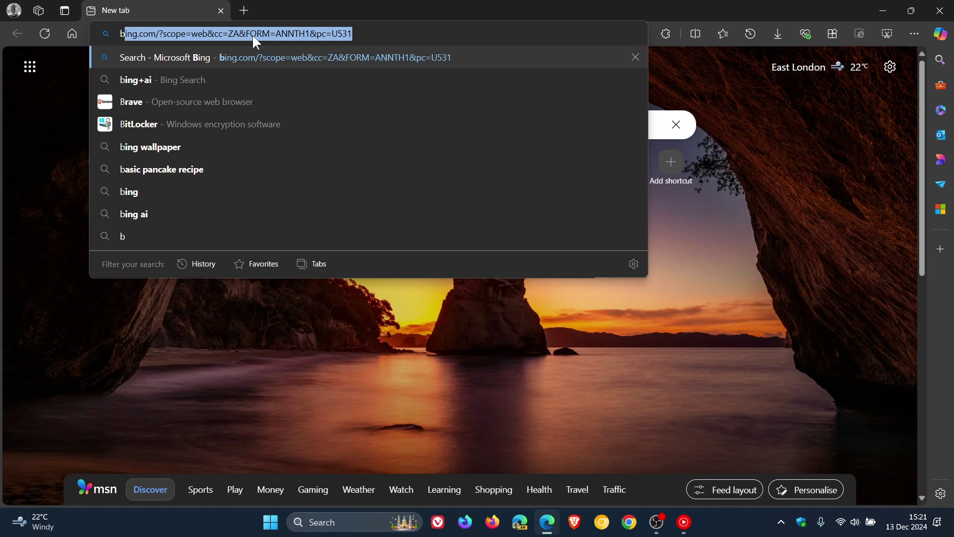
{"action": "left_click", "coordinate": [760, 303]}
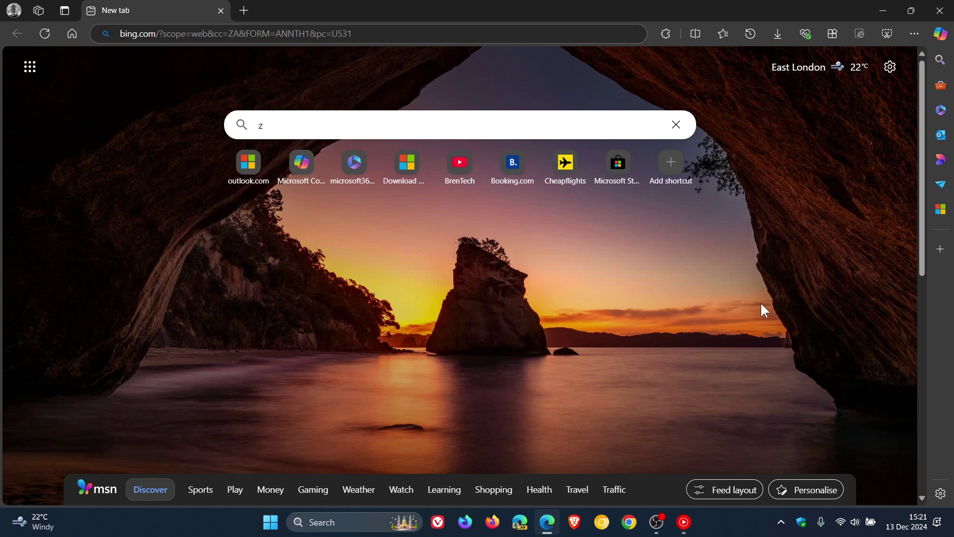
Step: In the address bar search suggestion settings, turn off "Show me search and site suggestions using my typed characters"
{"action": "left_click", "coordinate": [913, 33]}
{"action": "left_click", "coordinate": [792, 385]}
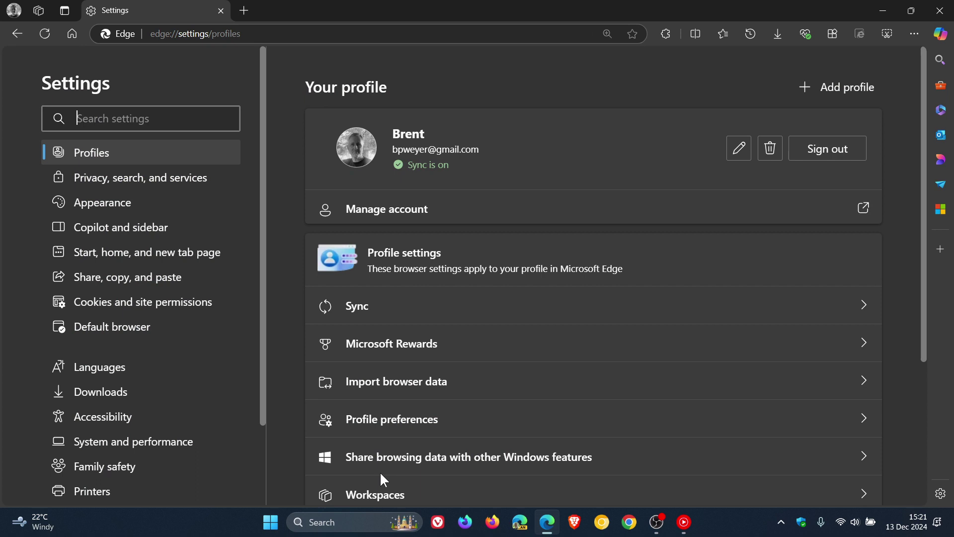
{"action": "left_click", "coordinate": [152, 179]}
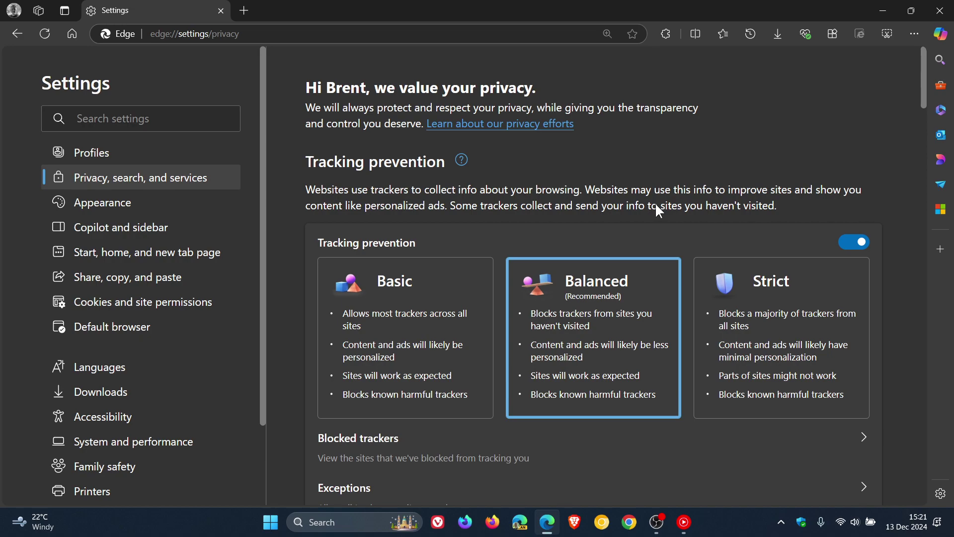
{"action": "scroll", "coordinate": [656, 205], "scroll_direction": "down", "scroll_amount": 20}
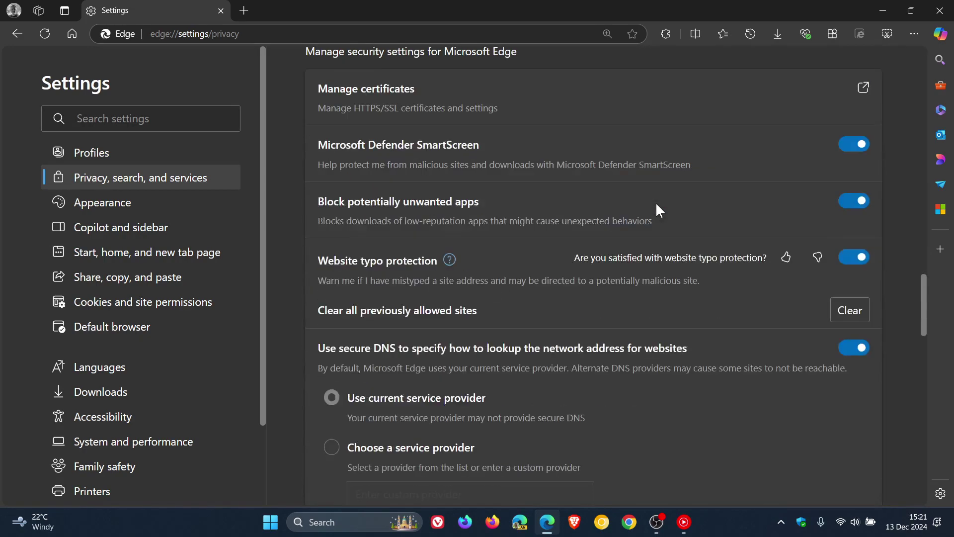
{"action": "scroll", "coordinate": [655, 201], "scroll_direction": "down", "scroll_amount": 20}
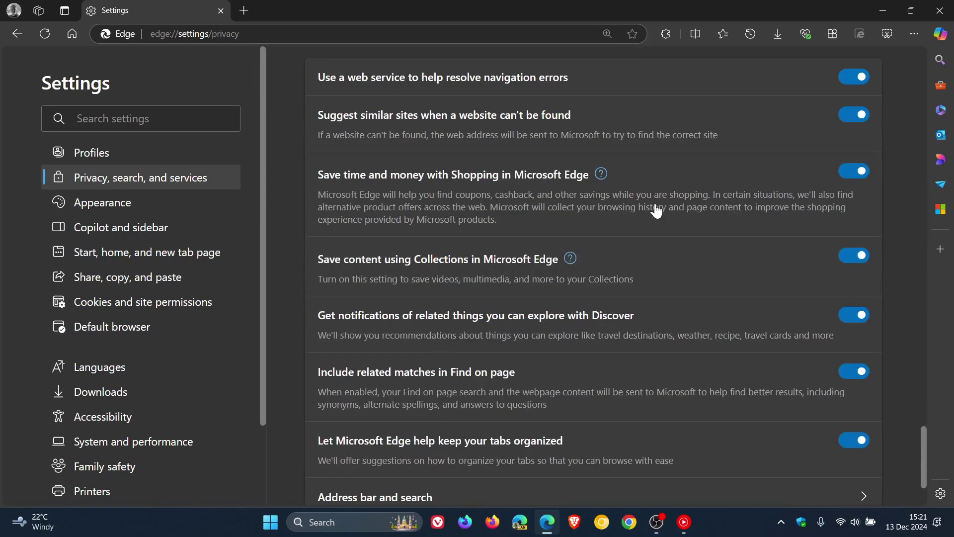
{"action": "scroll", "coordinate": [656, 210], "scroll_direction": "down", "scroll_amount": 3}
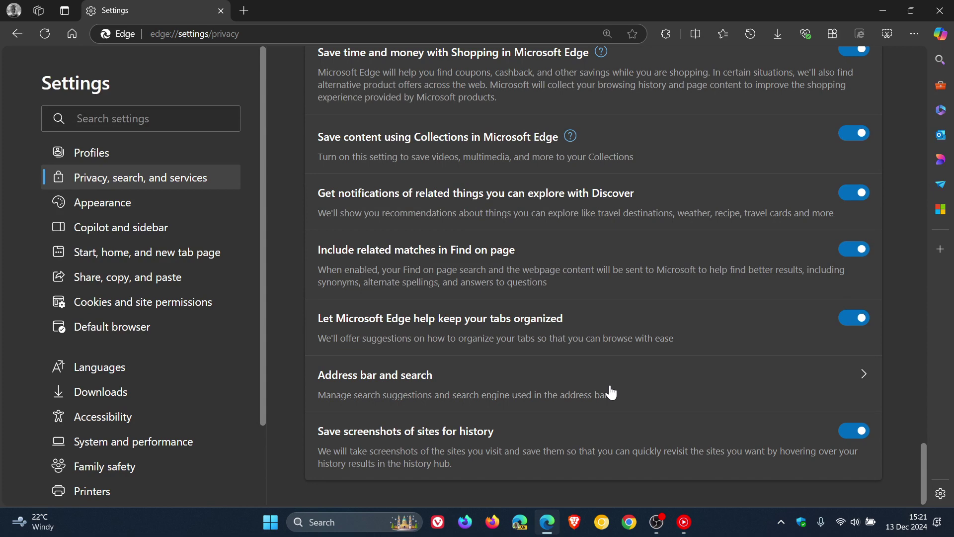
{"action": "left_click", "coordinate": [655, 380]}
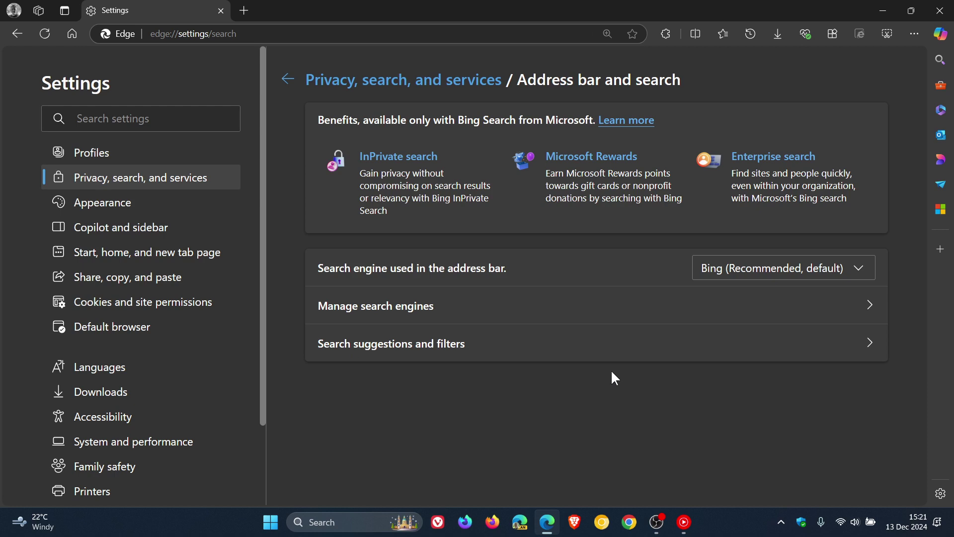
{"action": "left_click", "coordinate": [588, 352]}
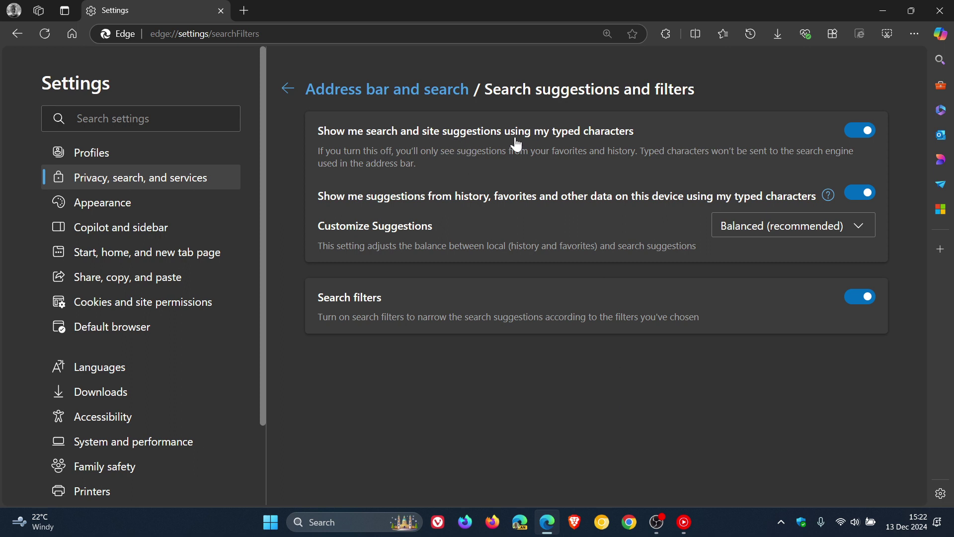
{"action": "left_click", "coordinate": [852, 142]}
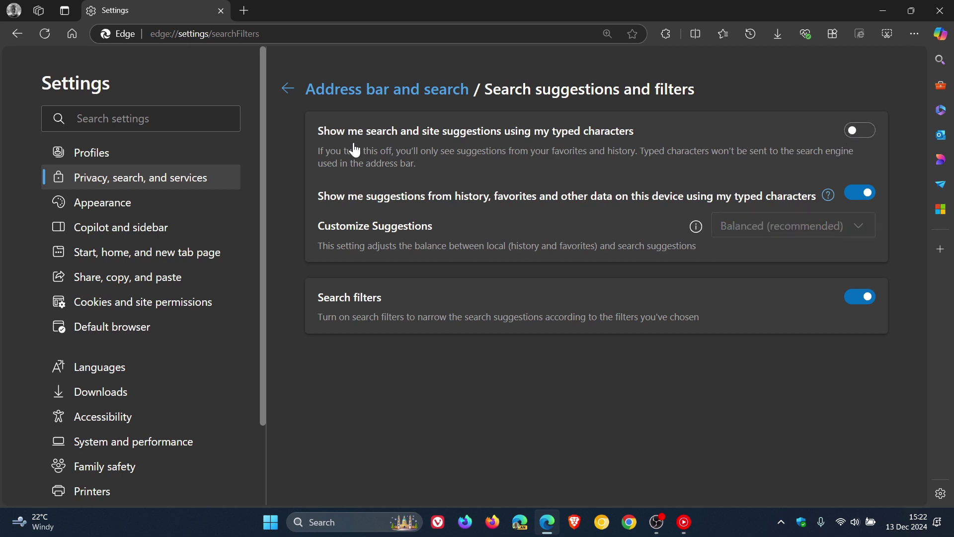
Step: Check the address bar suggestions for "b" with search and site suggestions disabled
{"action": "left_click", "coordinate": [223, 34]}
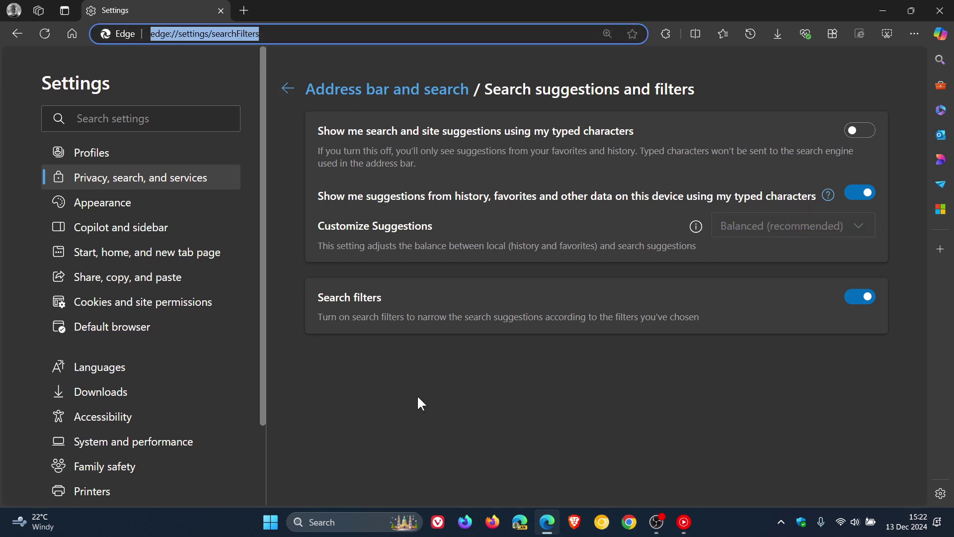
{"action": "type", "text": "b"}
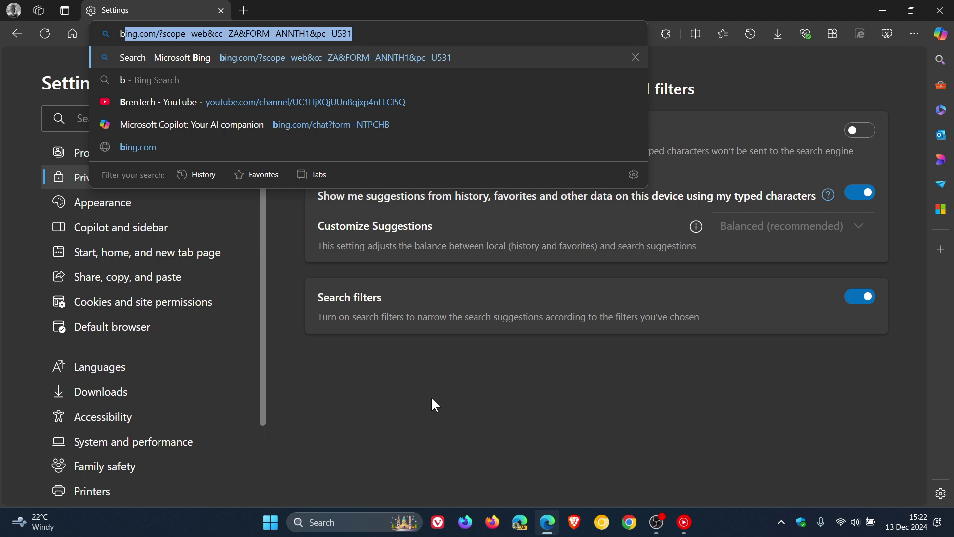
{"action": "left_click", "coordinate": [431, 400]}
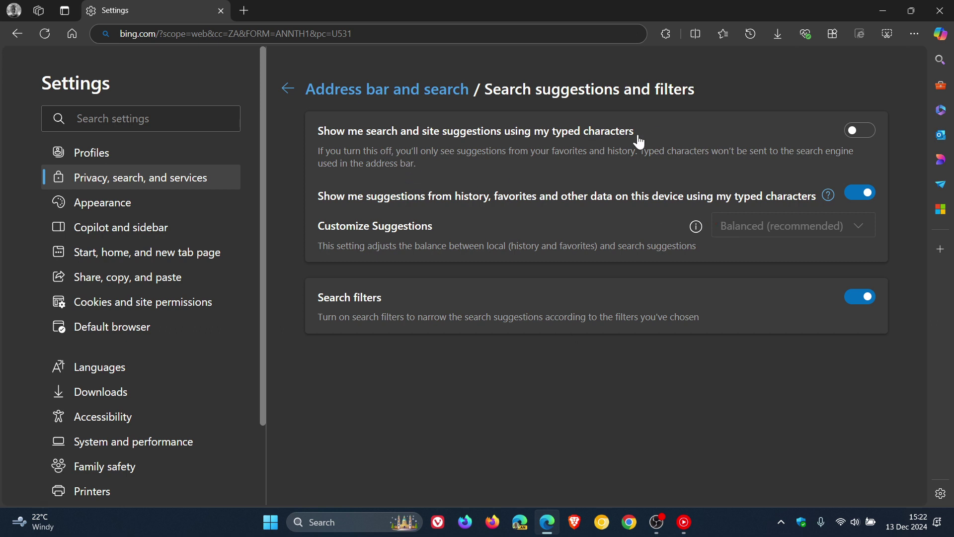
Step: Turn off suggestions from history, favorites and other device data, and check the address bar's suggestions for "b"
{"action": "left_click", "coordinate": [859, 197]}
{"action": "left_click", "coordinate": [249, 33]}
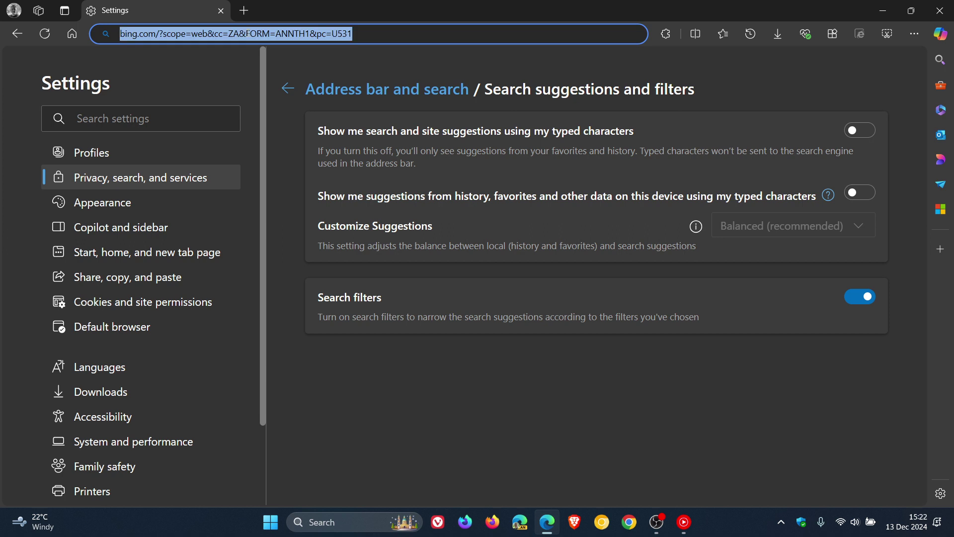
{"action": "type", "text": "b"}
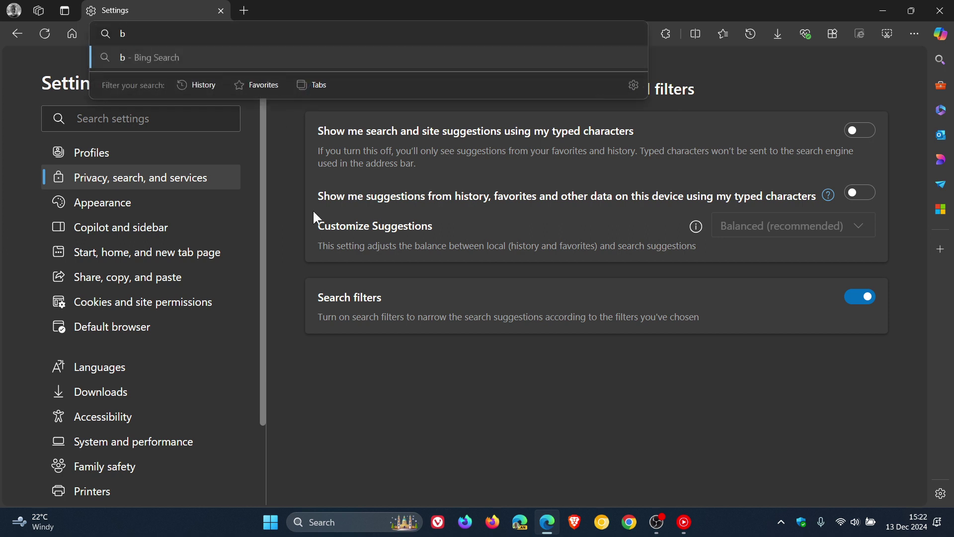
{"action": "left_click", "coordinate": [725, 401]}
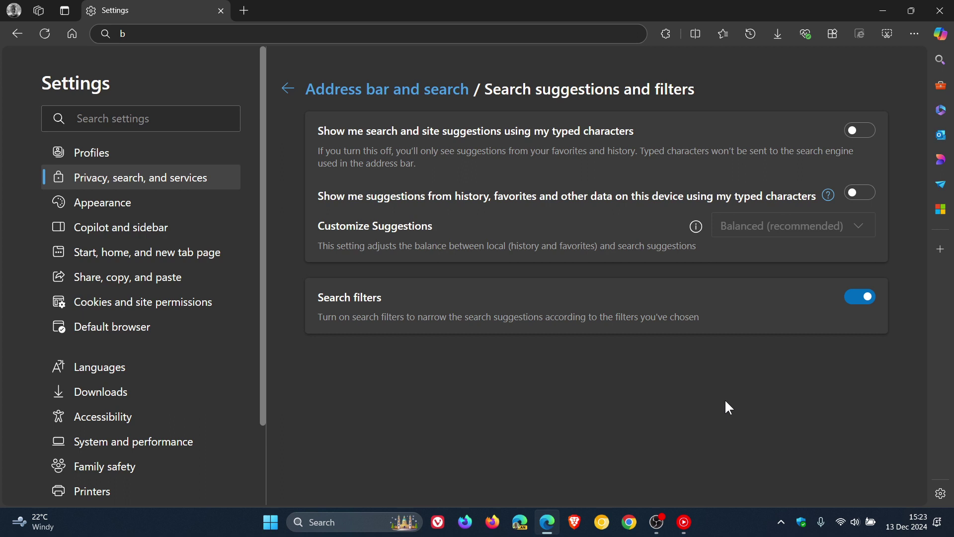
Step: From the profile settings, open the Microsoft Wallet settings and turn off "Automatically save payment info"
{"action": "left_click", "coordinate": [133, 154]}
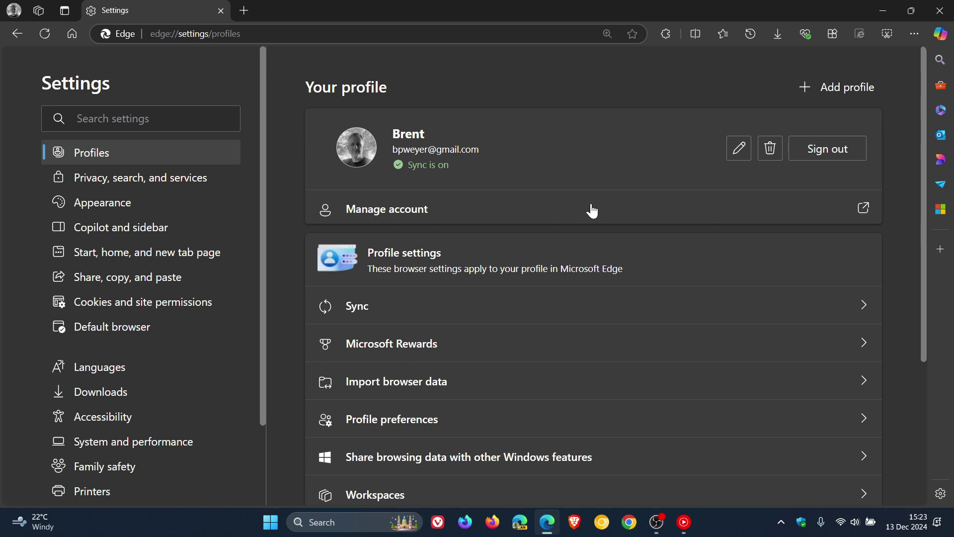
{"action": "scroll", "coordinate": [592, 212], "scroll_direction": "down", "scroll_amount": 4}
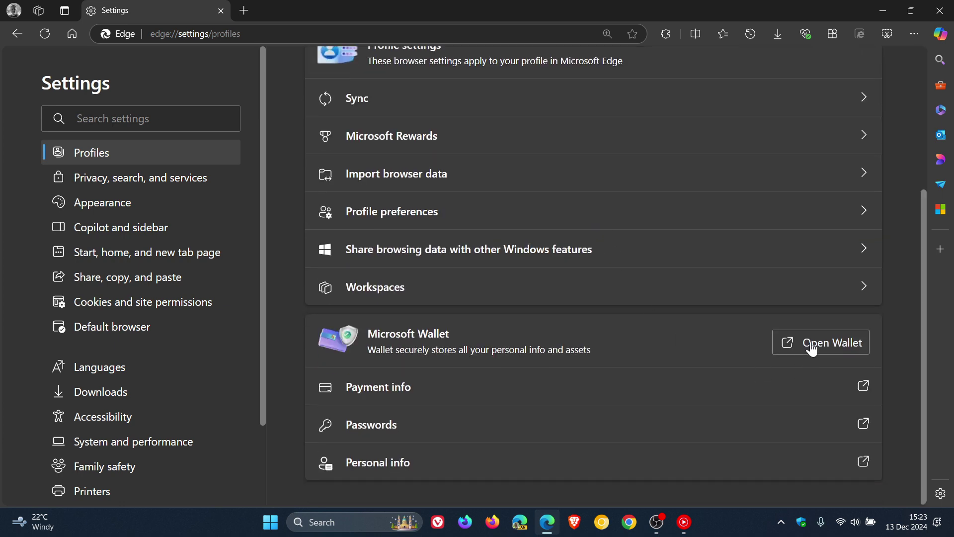
{"action": "left_click", "coordinate": [811, 343]}
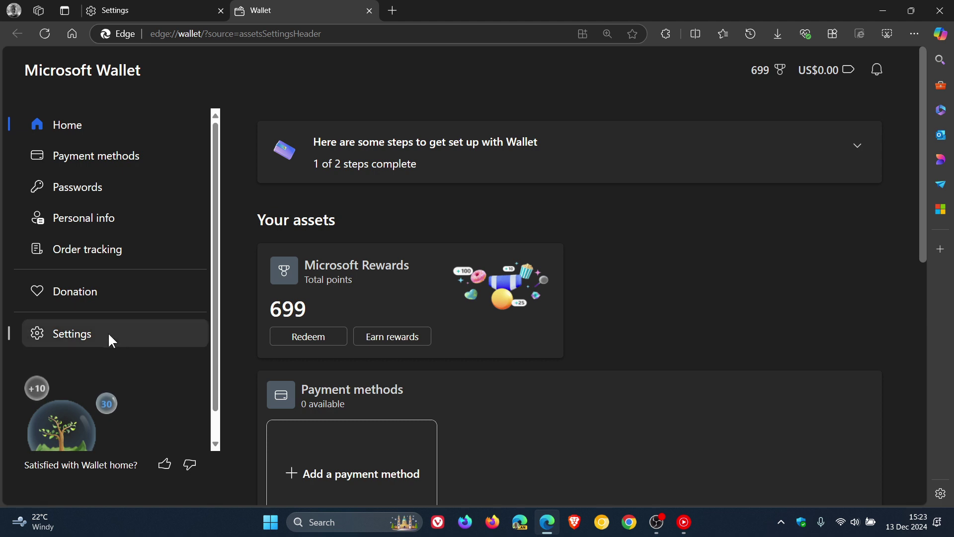
{"action": "left_click", "coordinate": [77, 333]}
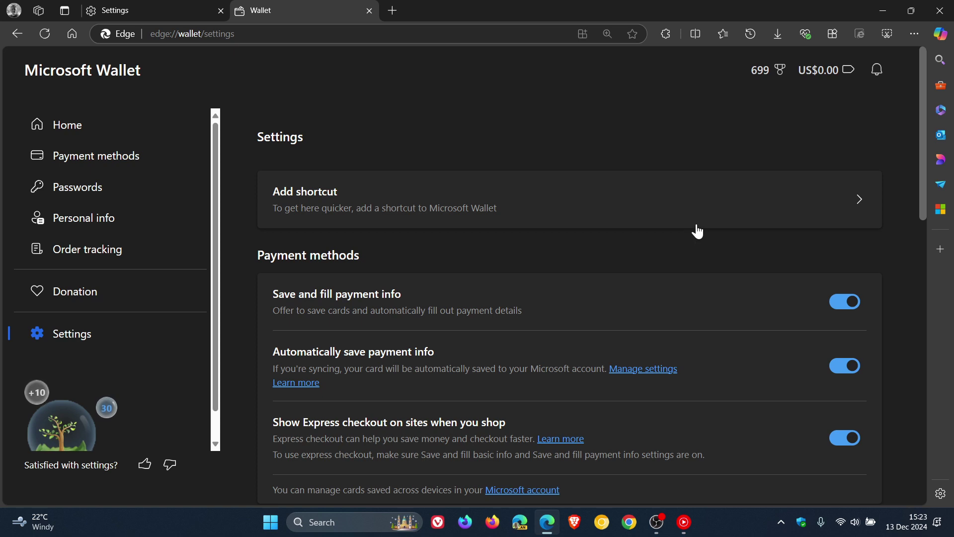
{"action": "scroll", "coordinate": [697, 230], "scroll_direction": "down", "scroll_amount": 1}
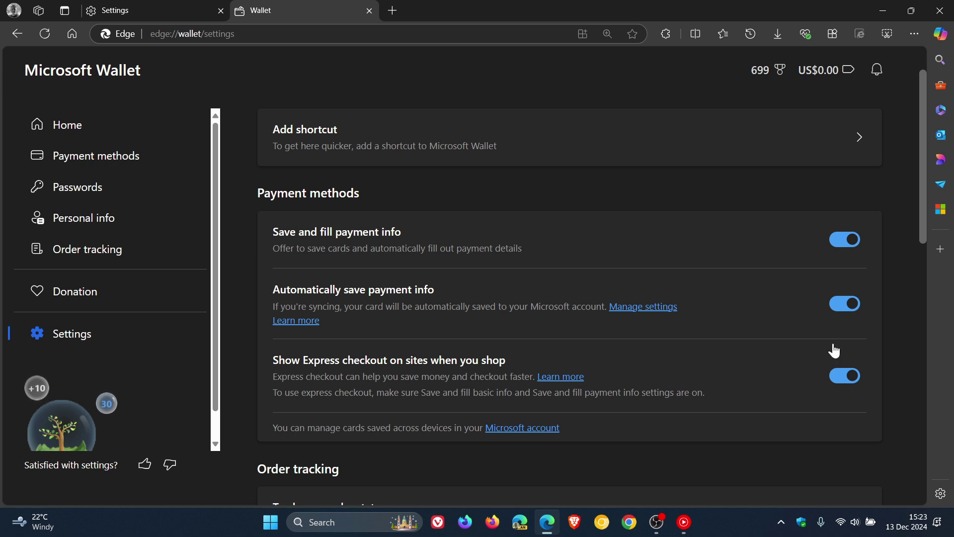
{"action": "left_click", "coordinate": [842, 305]}
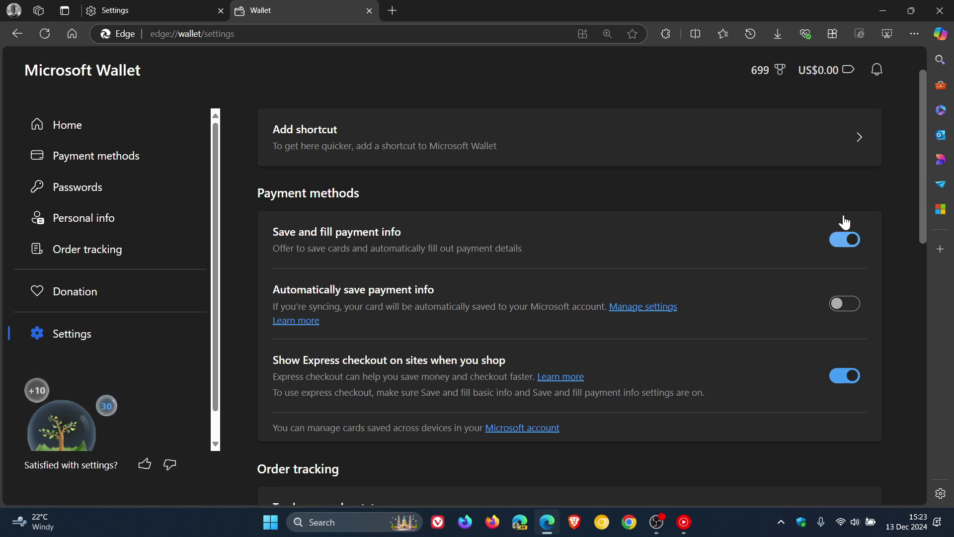
Step: Switch "Save and fill payment info" off and back on
{"action": "left_click", "coordinate": [851, 241]}
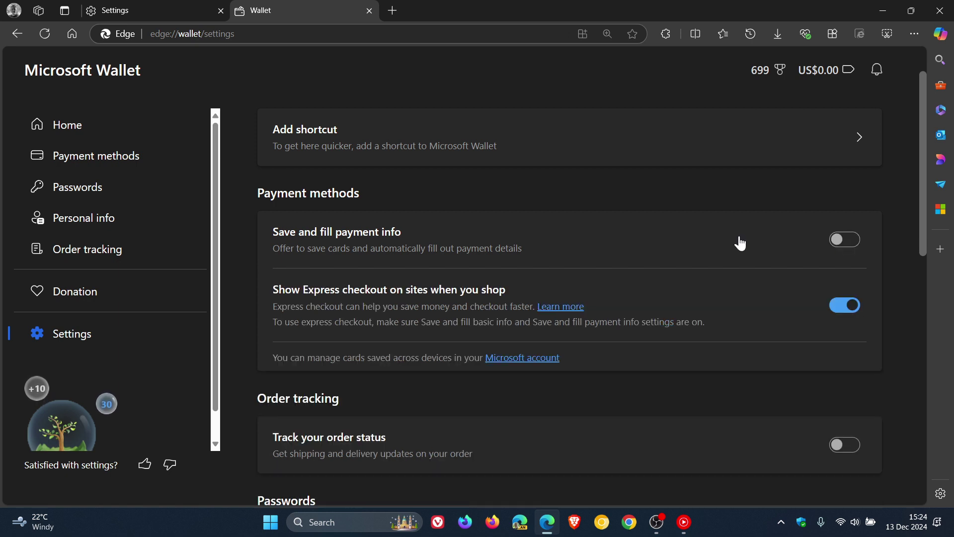
{"action": "left_click", "coordinate": [852, 242]}
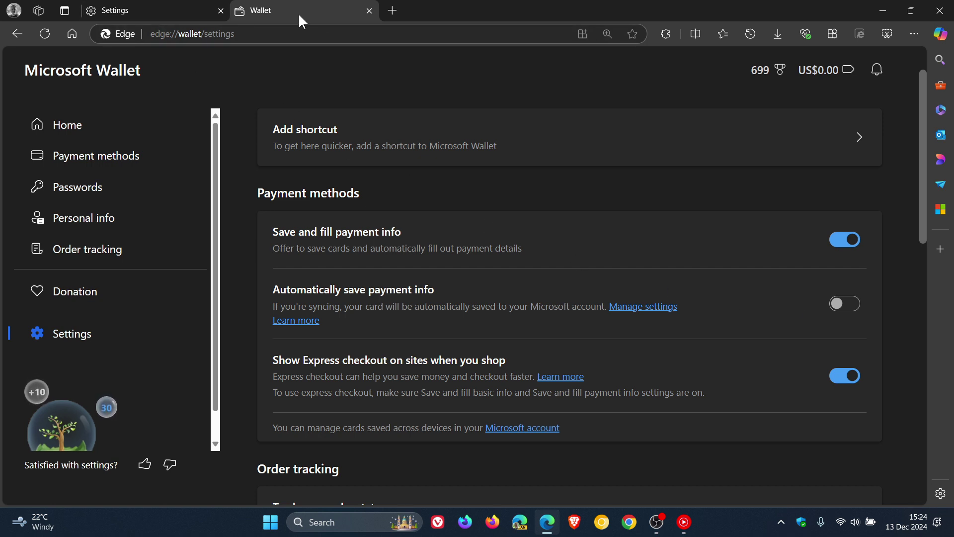
Step: Close the Wallet tab and open a new tab
{"action": "left_click", "coordinate": [369, 11]}
{"action": "left_click", "coordinate": [244, 11]}
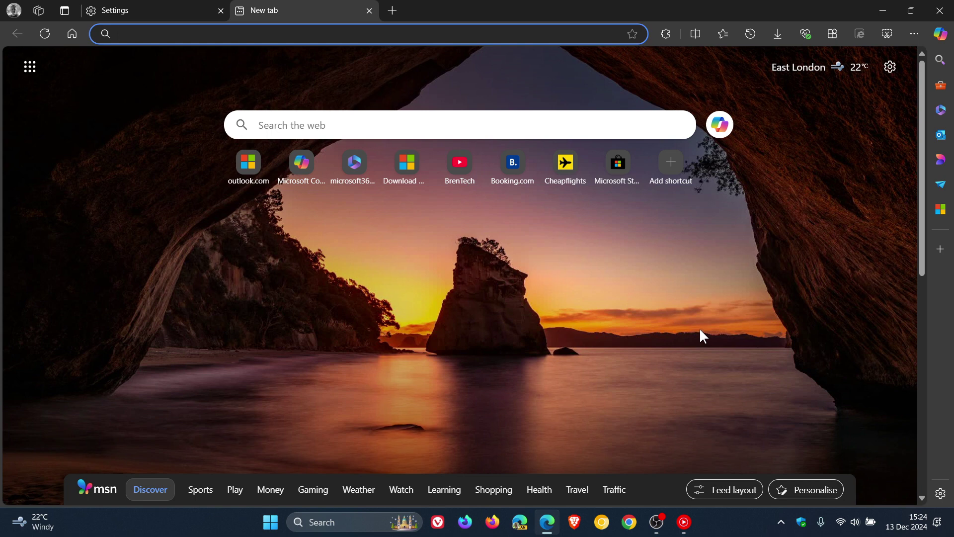
Step: In the cookies and site data settings, turn off "Preload pages for faster browsing and searching"
{"action": "left_click", "coordinate": [206, 10]}
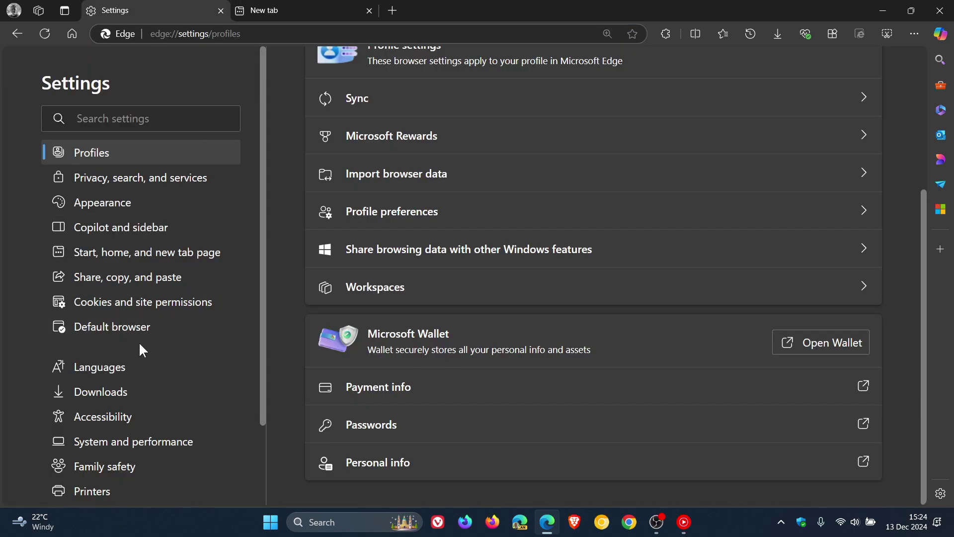
{"action": "left_click", "coordinate": [139, 302]}
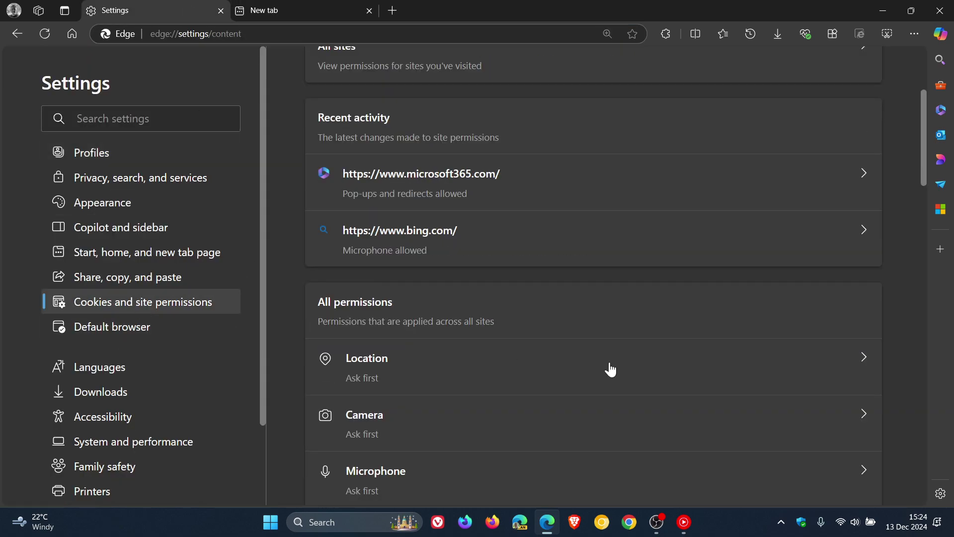
{"action": "scroll", "coordinate": [610, 369], "scroll_direction": "up", "scroll_amount": 4}
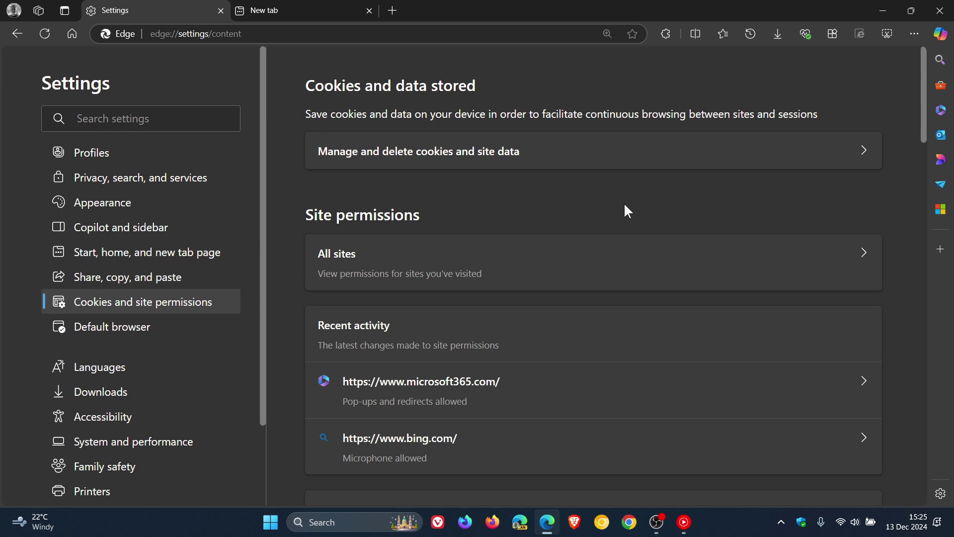
{"action": "left_click", "coordinate": [592, 153]}
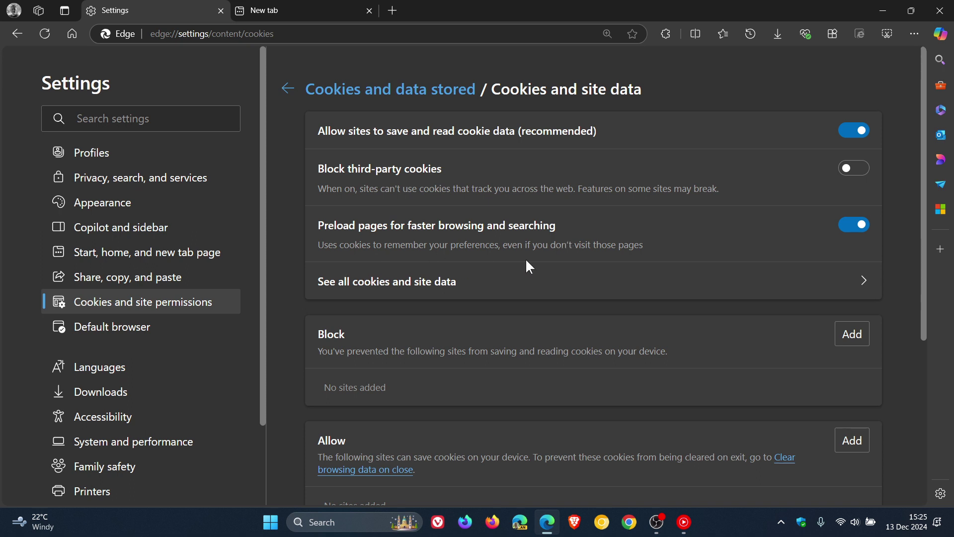
{"action": "left_click", "coordinate": [850, 227]}
Step: In the System and performance settings, switch Startup boost on and back off
{"action": "left_click", "coordinate": [299, 7]}
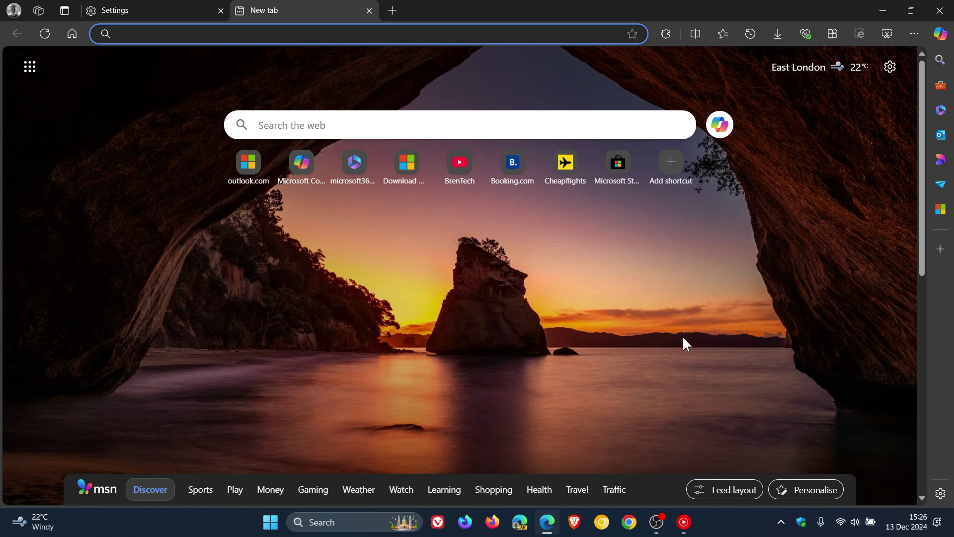
{"action": "left_click", "coordinate": [170, 10]}
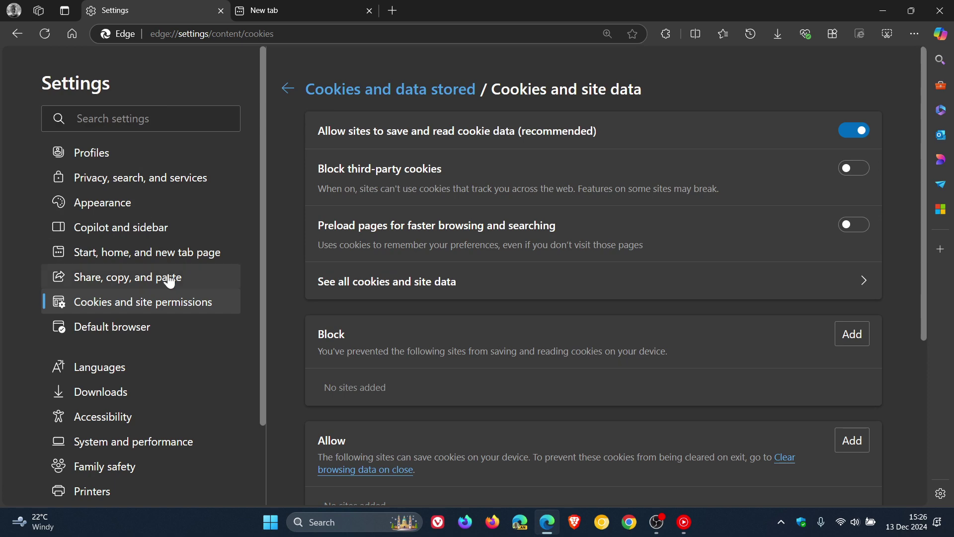
{"action": "left_click", "coordinate": [163, 442]}
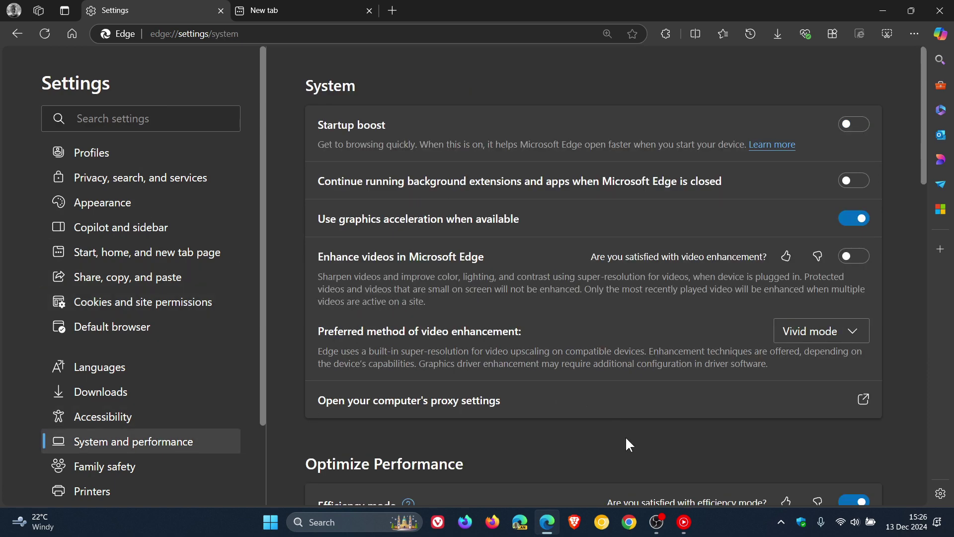
{"action": "left_click", "coordinate": [846, 124]}
{"action": "left_click", "coordinate": [844, 122]}
Step: Return to the new tab page and glance through its content
{"action": "left_click", "coordinate": [322, 15]}
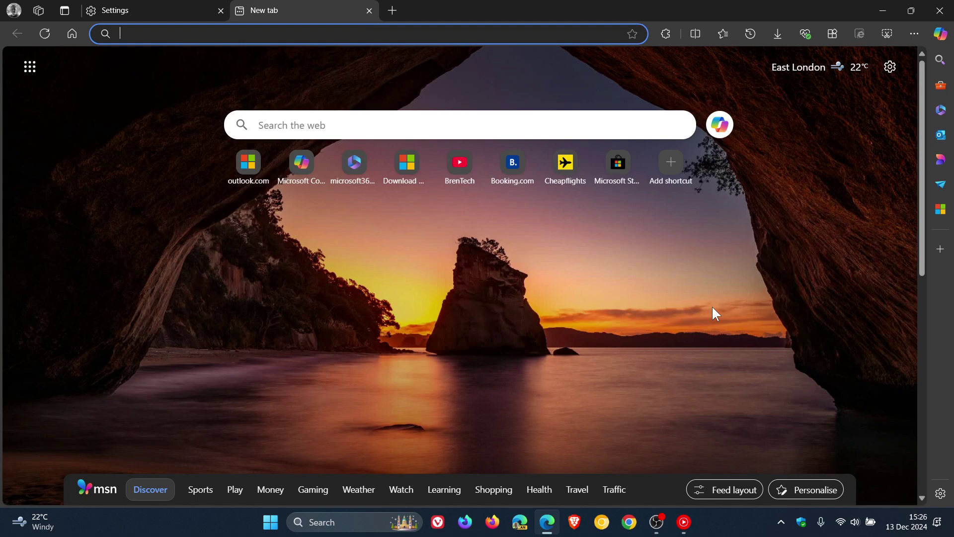
{"action": "scroll", "coordinate": [746, 312], "scroll_direction": "down", "scroll_amount": 2}
{"action": "scroll", "coordinate": [746, 313], "scroll_direction": "up", "scroll_amount": 2}
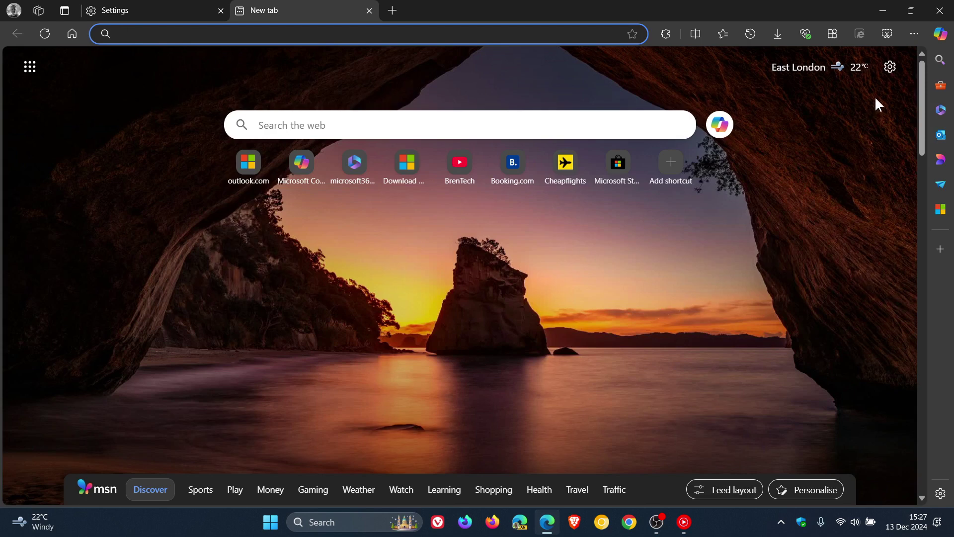
Step: In the new tab page settings, turn off "Show promoted links" and set Quick links to Off
{"action": "left_click", "coordinate": [889, 69]}
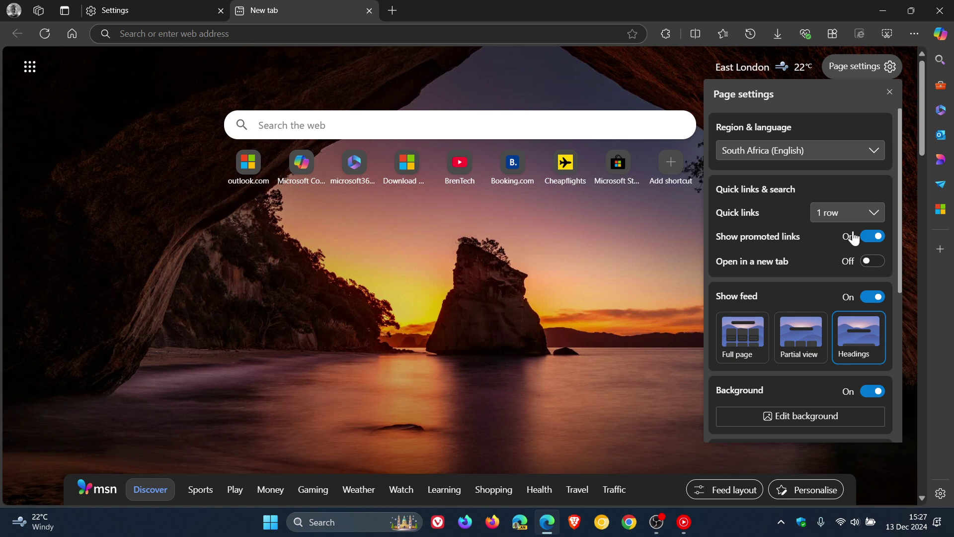
{"action": "left_click", "coordinate": [867, 238]}
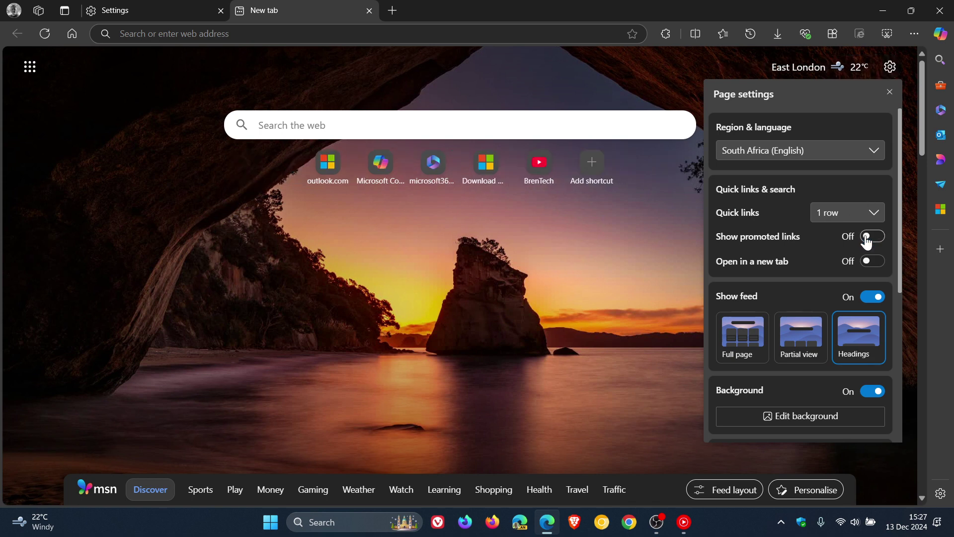
{"action": "left_click", "coordinate": [833, 220]}
{"action": "left_click", "coordinate": [827, 235]}
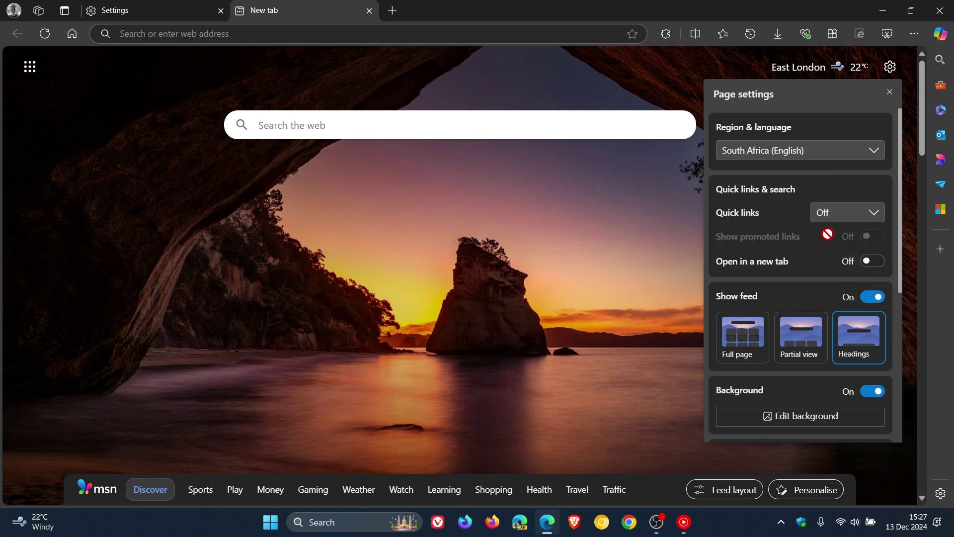
Step: Turn off "Show feed" for the new tab page and close the page settings
{"action": "scroll", "coordinate": [827, 234], "scroll_direction": "down", "scroll_amount": 3}
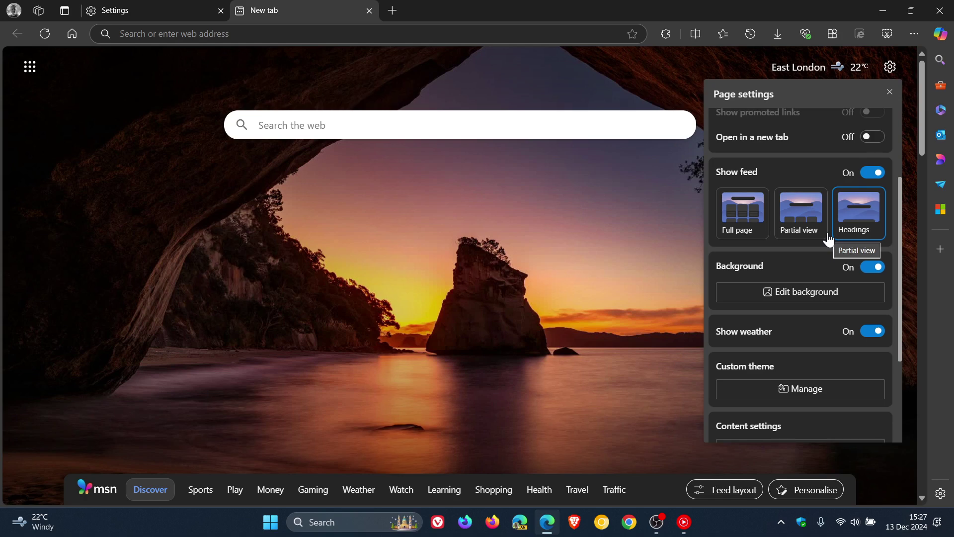
{"action": "scroll", "coordinate": [829, 239], "scroll_direction": "down", "scroll_amount": 3}
{"action": "scroll", "coordinate": [829, 238], "scroll_direction": "up", "scroll_amount": 5}
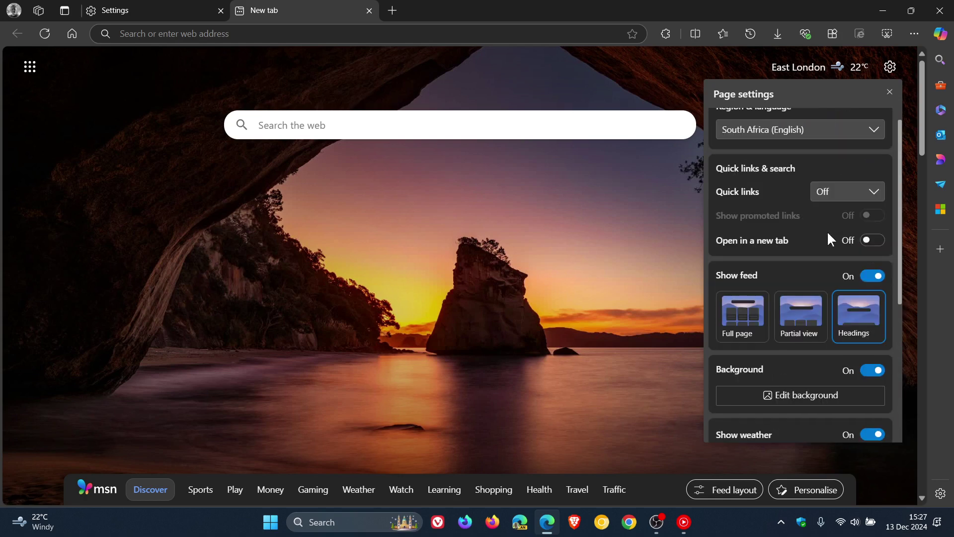
{"action": "left_click", "coordinate": [873, 277]}
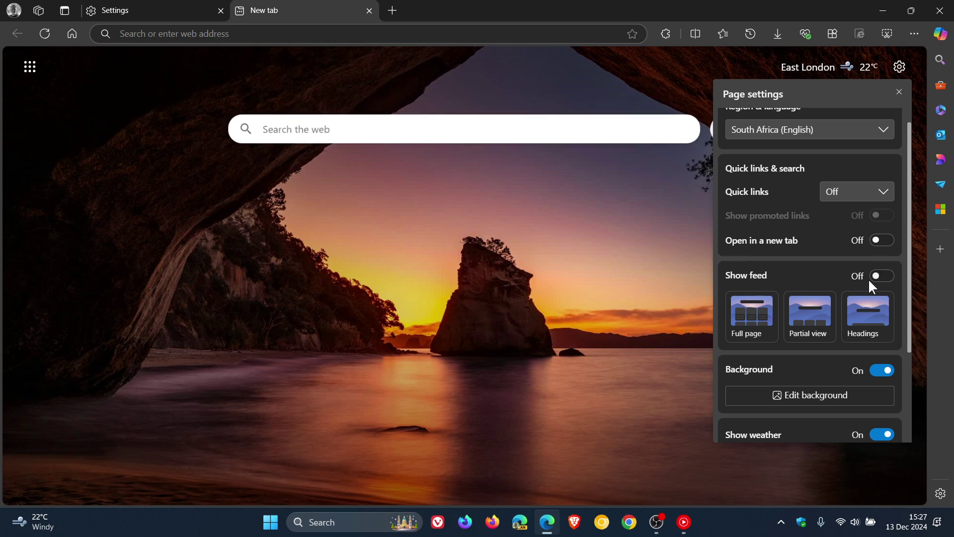
{"action": "scroll", "coordinate": [780, 321], "scroll_direction": "down", "scroll_amount": 2}
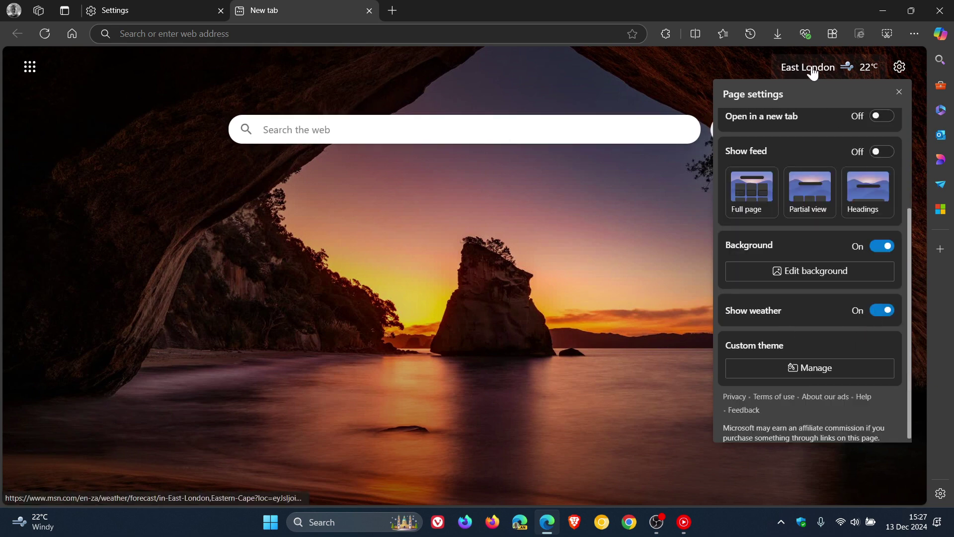
{"action": "left_click", "coordinate": [652, 297]}
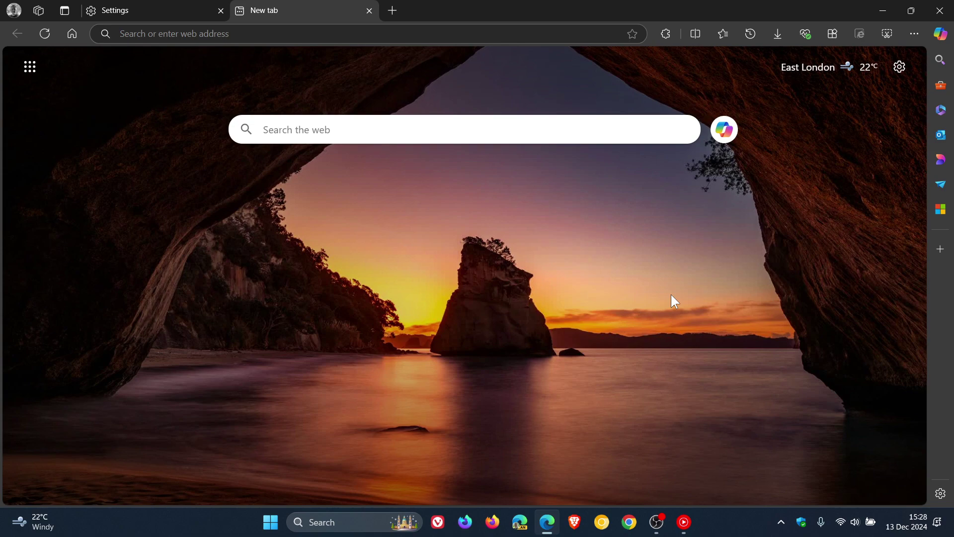
Step: In the privacy settings under Personalization & advertising, stop Microsoft from saving browsing activity, and return to the new tab page
{"action": "left_click", "coordinate": [162, 14]}
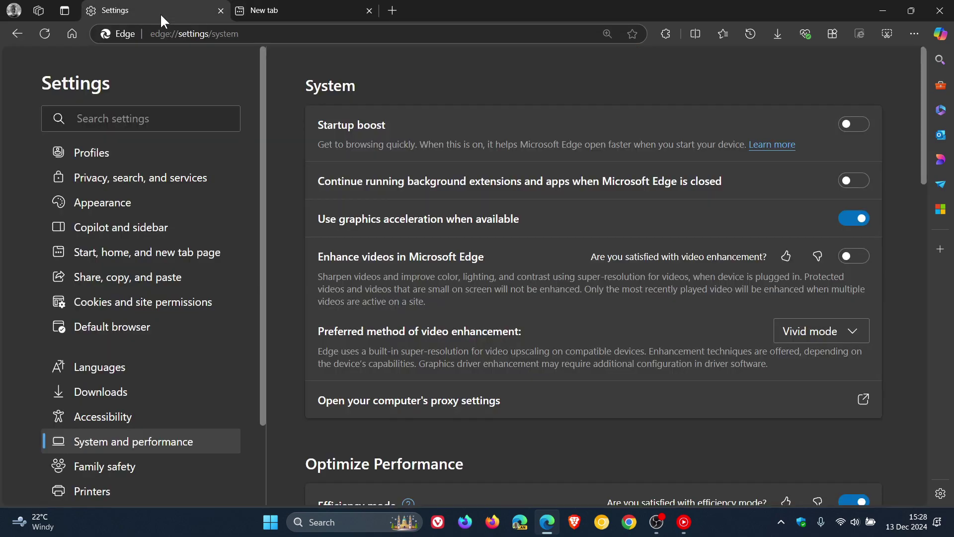
{"action": "left_click", "coordinate": [167, 191]}
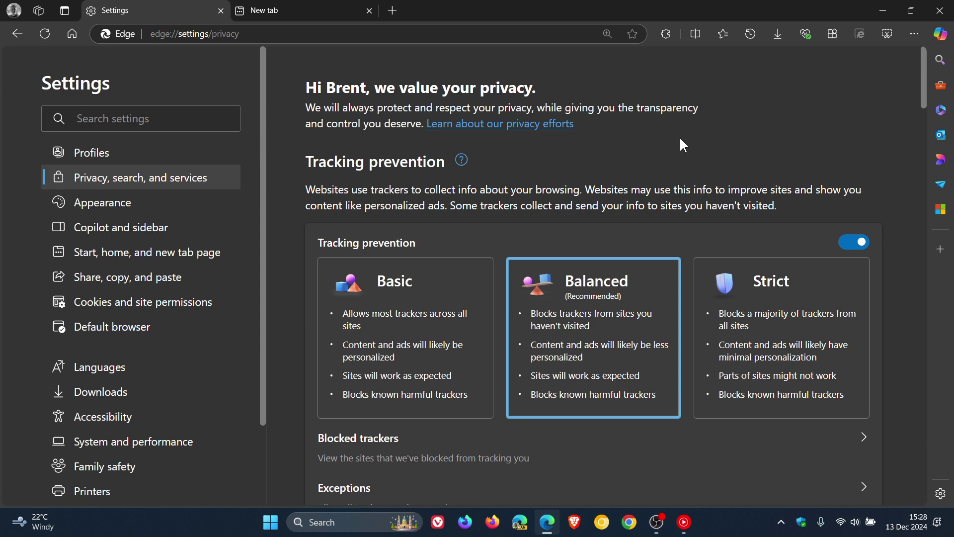
{"action": "scroll", "coordinate": [683, 145], "scroll_direction": "down", "scroll_amount": 6}
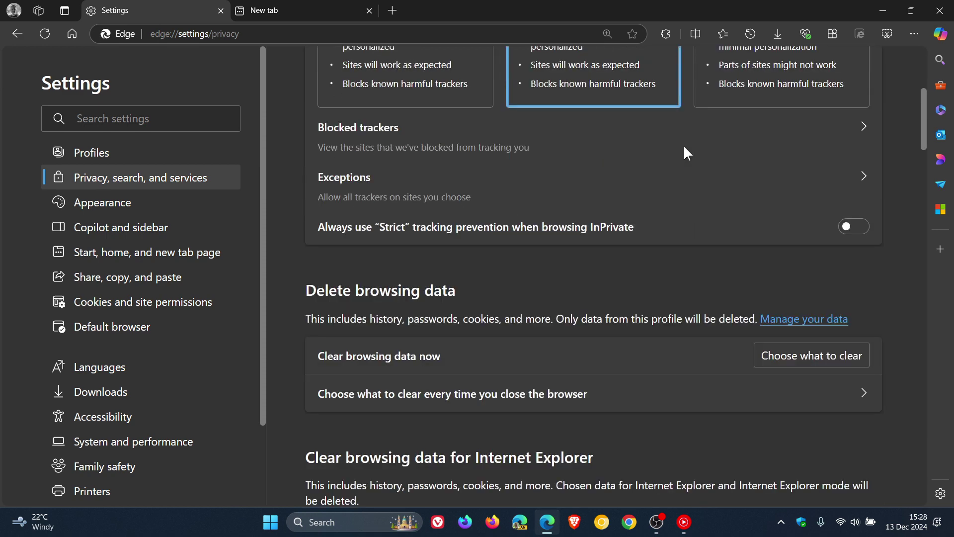
{"action": "scroll", "coordinate": [685, 154], "scroll_direction": "down", "scroll_amount": 2}
{"action": "scroll", "coordinate": [687, 153], "scroll_direction": "down", "scroll_amount": 9}
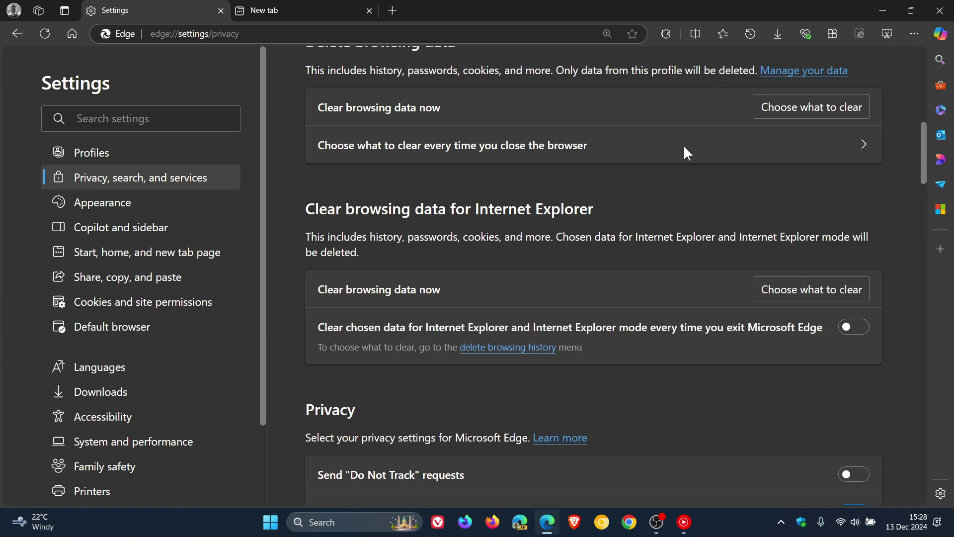
{"action": "scroll", "coordinate": [687, 153], "scroll_direction": "down", "scroll_amount": 9}
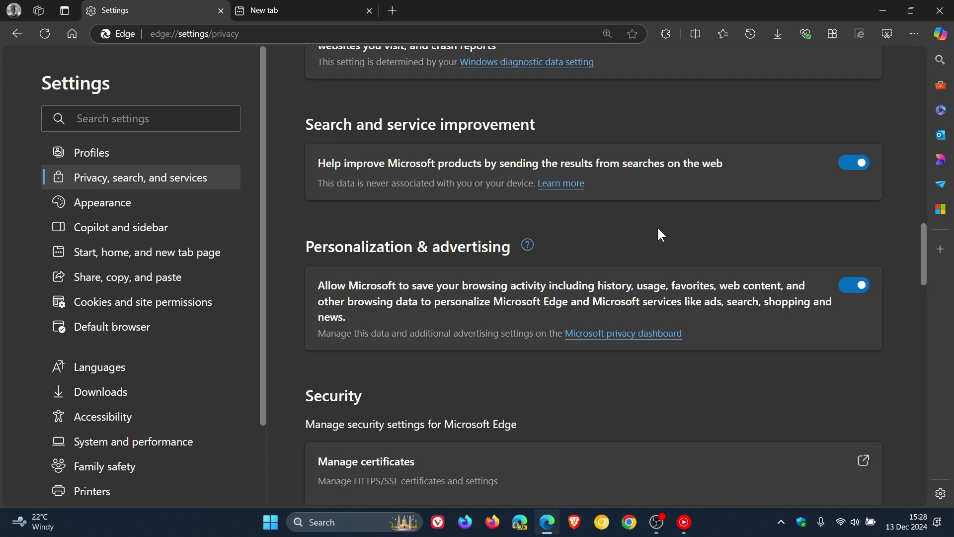
{"action": "left_click", "coordinate": [855, 288]}
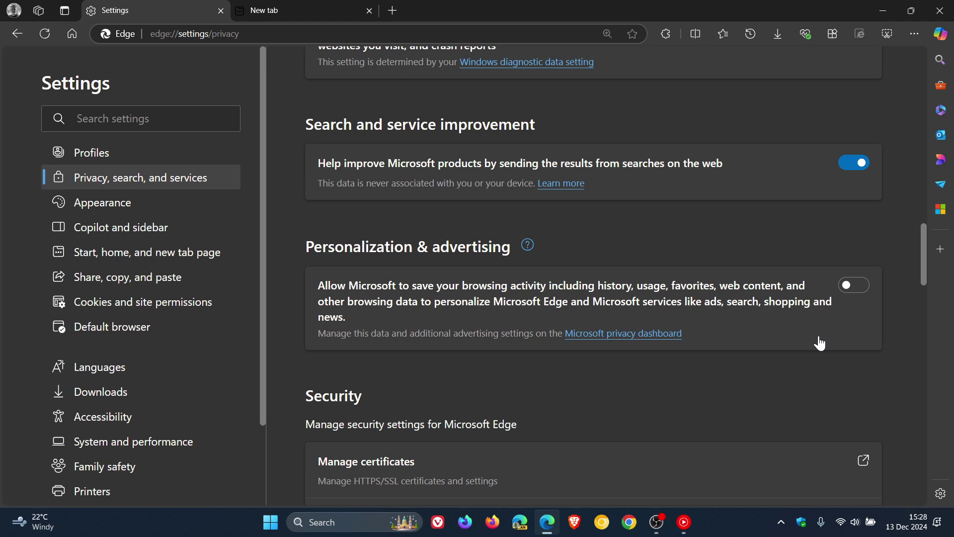
{"action": "left_click", "coordinate": [309, 10]}
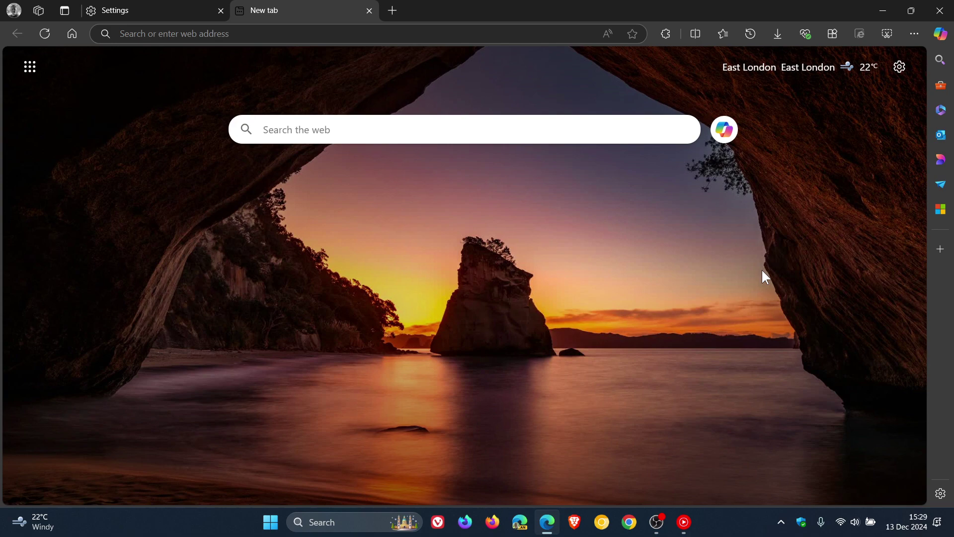
Step: In the profile's Microsoft Rewards settings, turn off "Earn Microsoft Rewards in Microsoft Edge" and return to the new tab page
{"action": "left_click", "coordinate": [144, 10]}
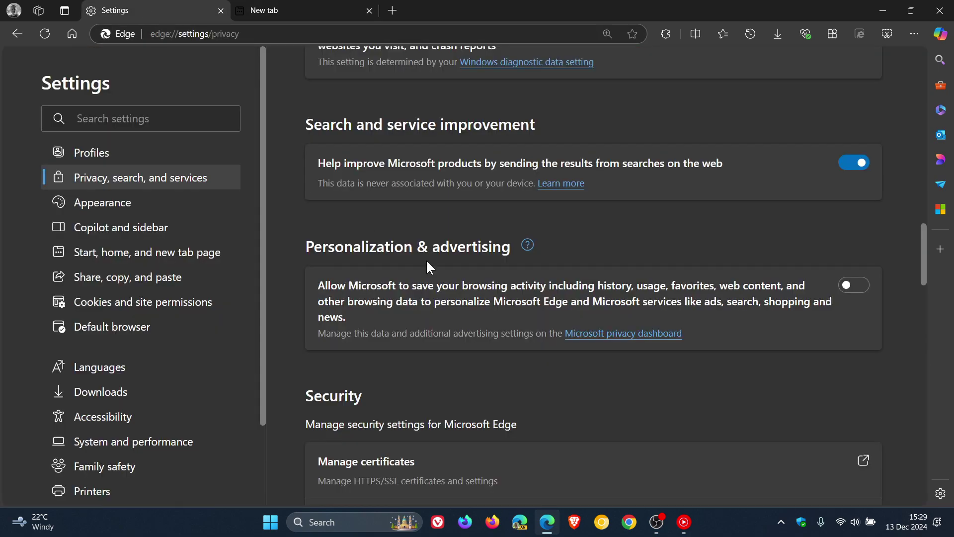
{"action": "left_click", "coordinate": [121, 159]}
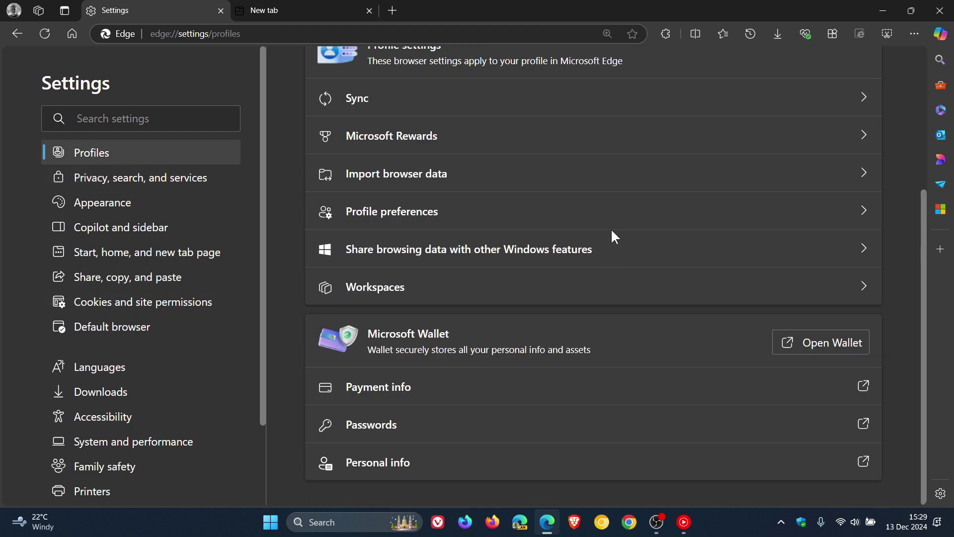
{"action": "left_click", "coordinate": [430, 139]}
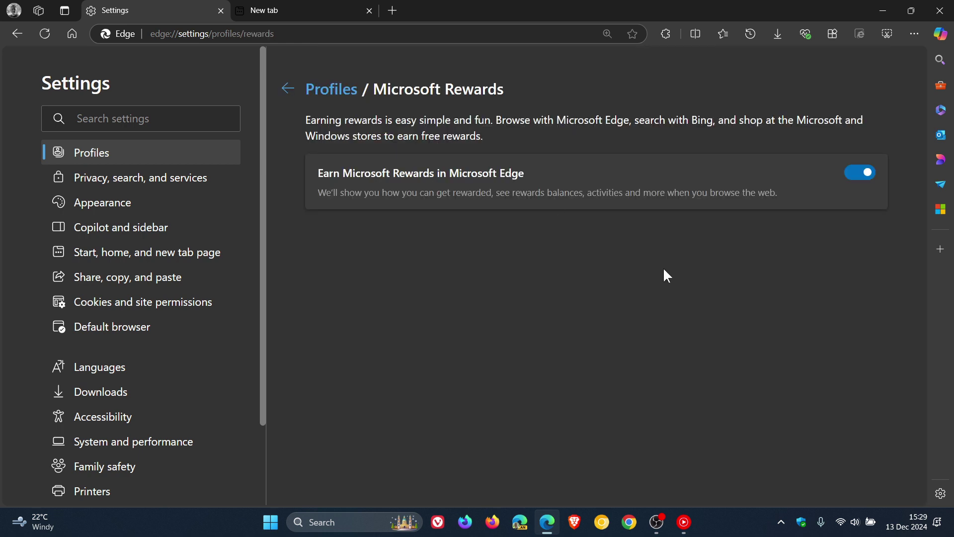
{"action": "left_click", "coordinate": [850, 176]}
{"action": "left_click", "coordinate": [333, 10]}
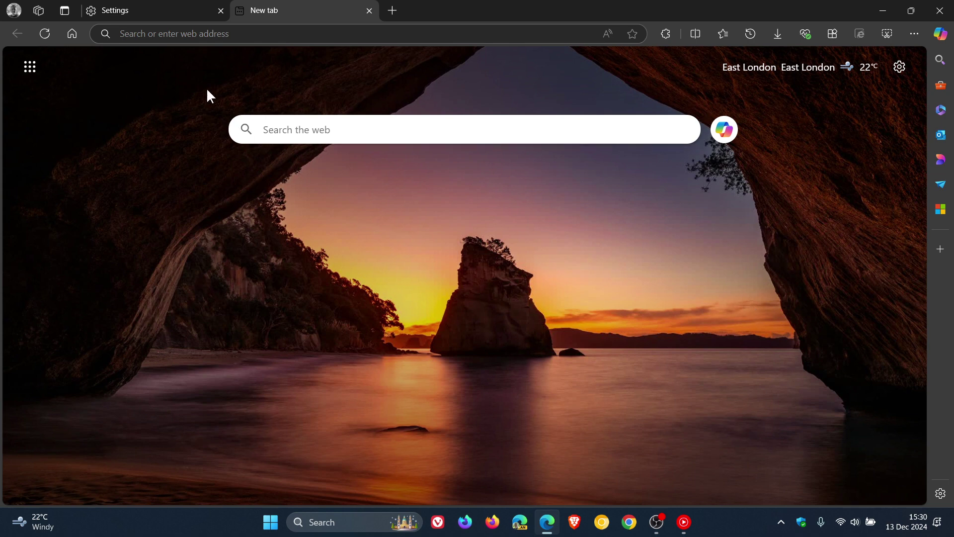
Step: In the Media autoplay site permission, set automatic audio and video playback to Block
{"action": "left_click", "coordinate": [178, 10]}
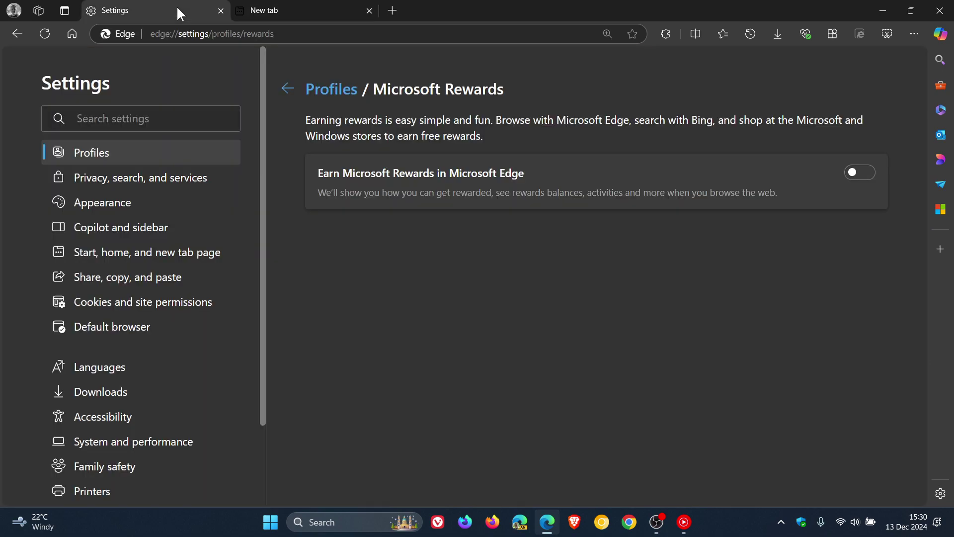
{"action": "left_click", "coordinate": [162, 312]}
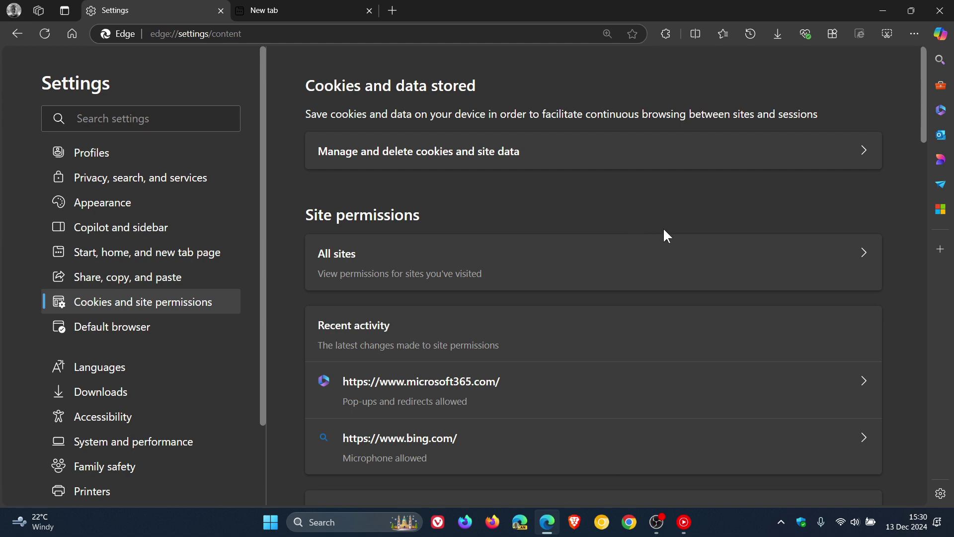
{"action": "scroll", "coordinate": [667, 234], "scroll_direction": "down", "scroll_amount": 3}
{"action": "scroll", "coordinate": [667, 235], "scroll_direction": "down", "scroll_amount": 3}
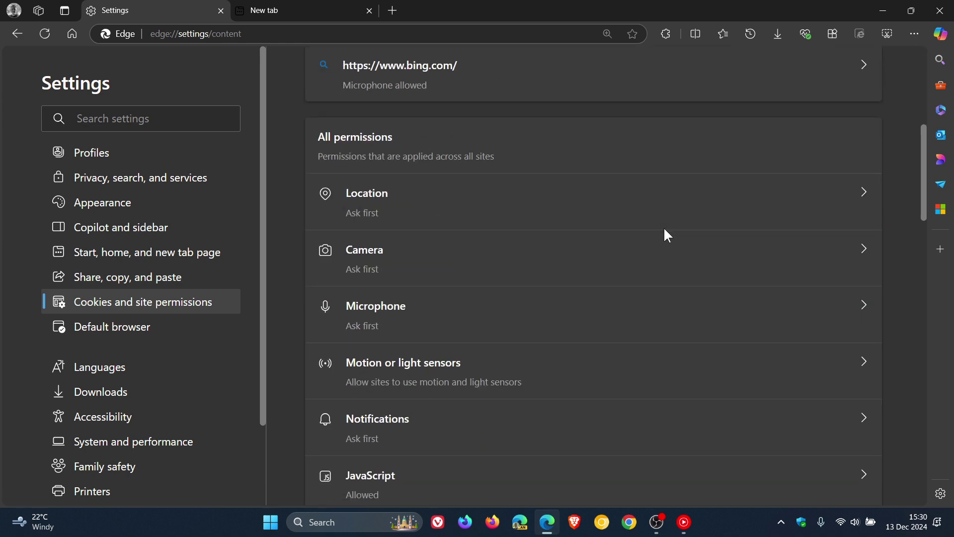
{"action": "scroll", "coordinate": [665, 231], "scroll_direction": "down", "scroll_amount": 6}
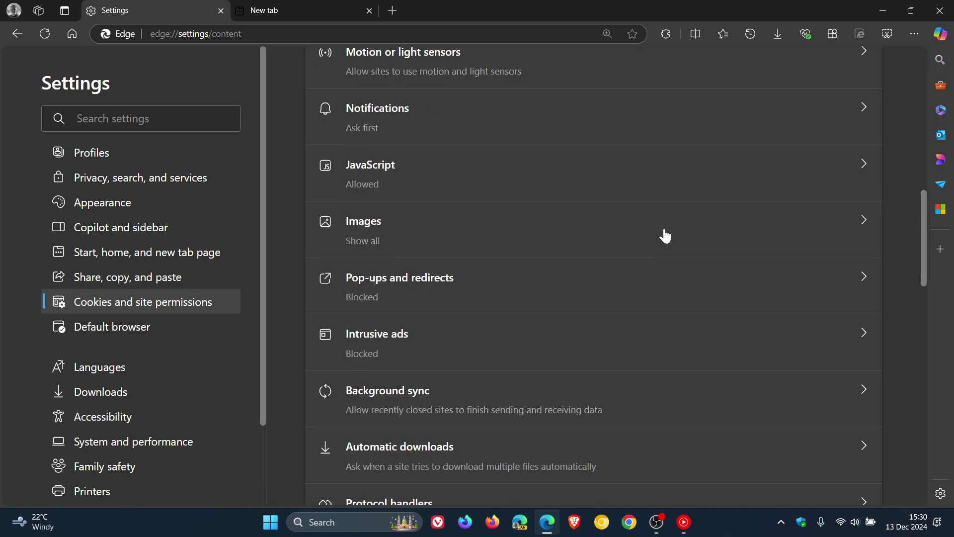
{"action": "scroll", "coordinate": [666, 235], "scroll_direction": "down", "scroll_amount": 10}
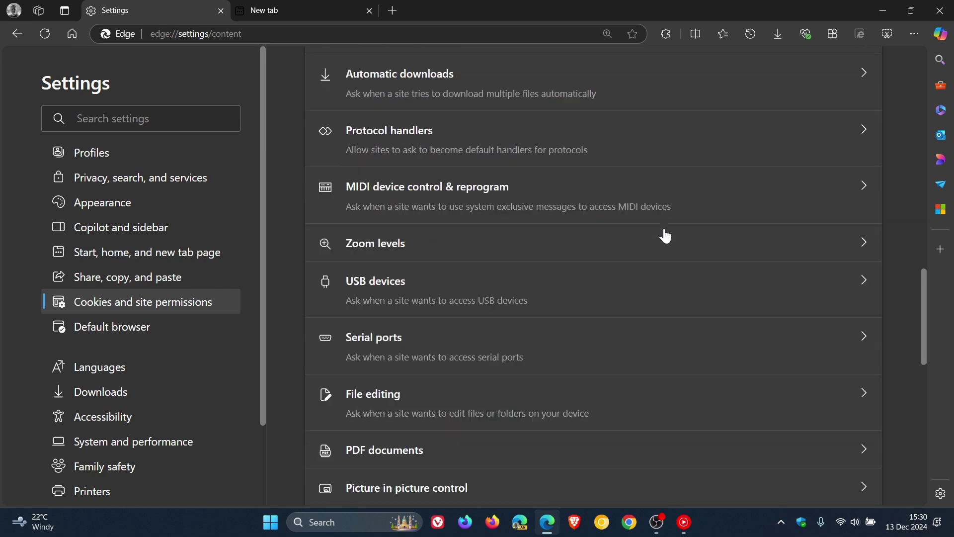
{"action": "scroll", "coordinate": [666, 235], "scroll_direction": "down", "scroll_amount": 6}
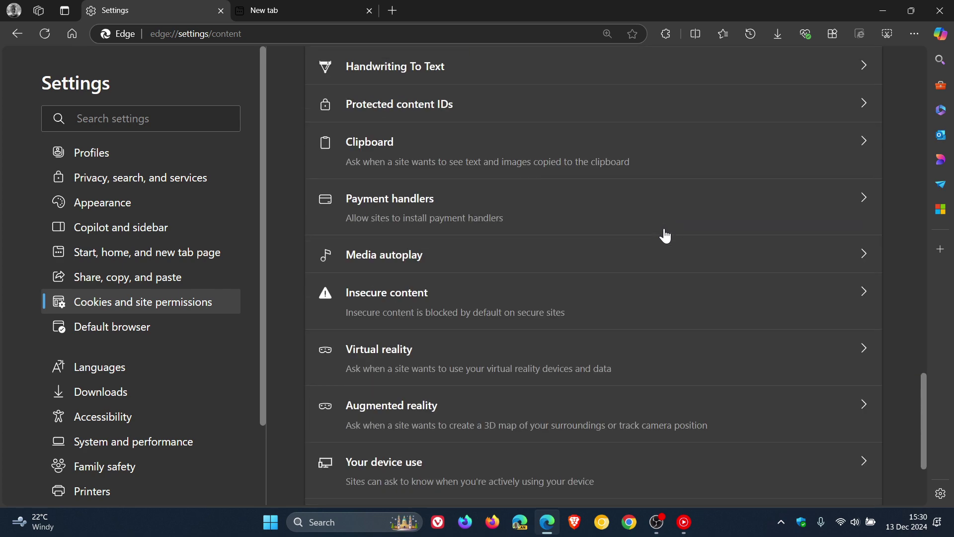
{"action": "left_click", "coordinate": [565, 257]}
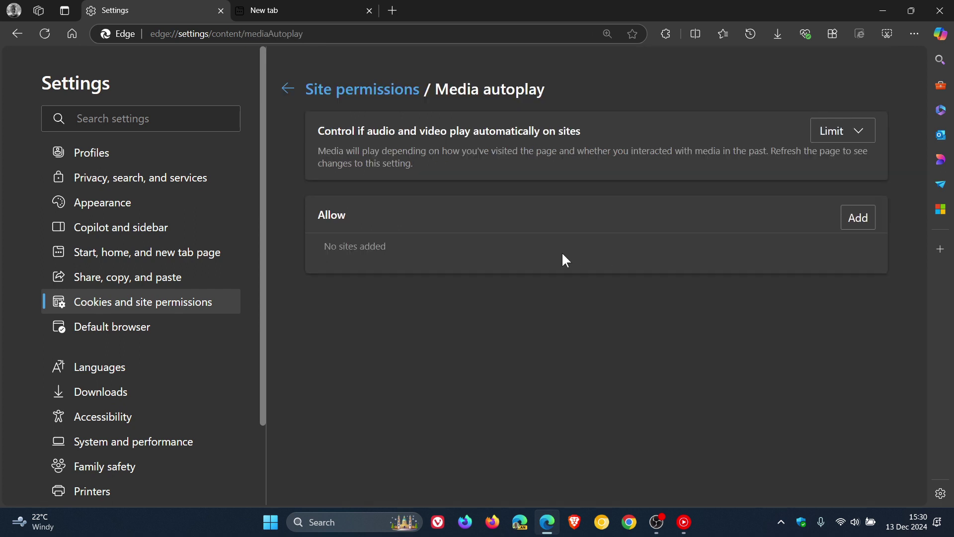
{"action": "left_click", "coordinate": [851, 134]}
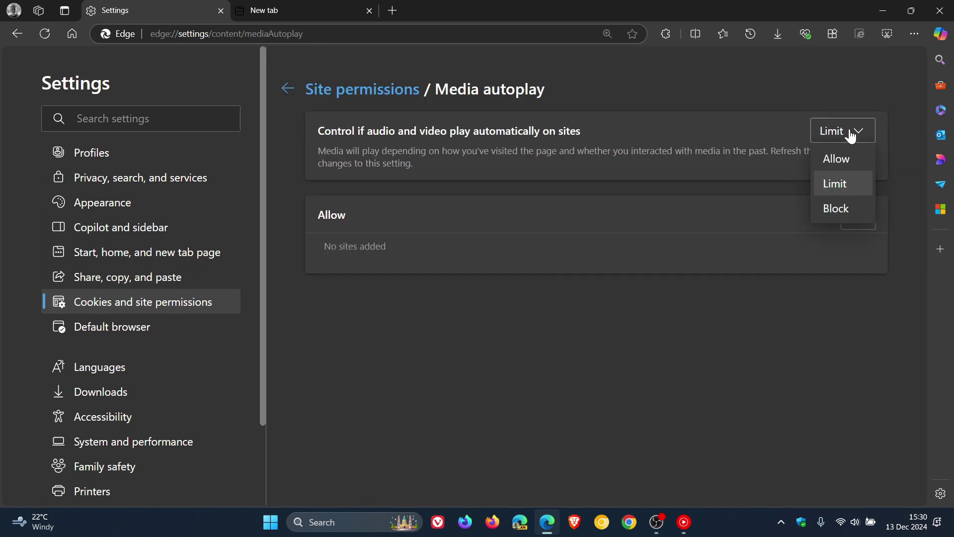
{"action": "left_click", "coordinate": [832, 211]}
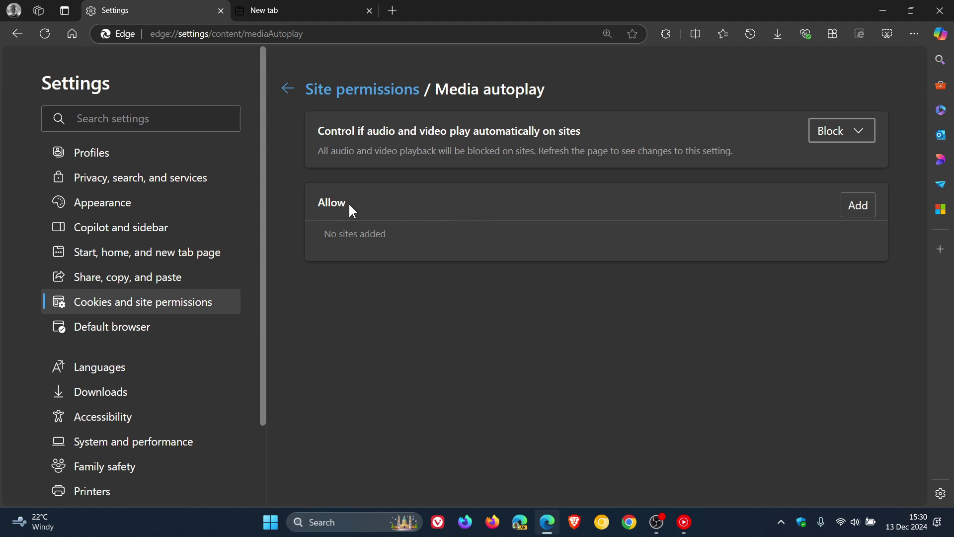
Step: View the dialog for adding an allowed autoplay site, cancel it and return to the new tab page
{"action": "left_click", "coordinate": [855, 201]}
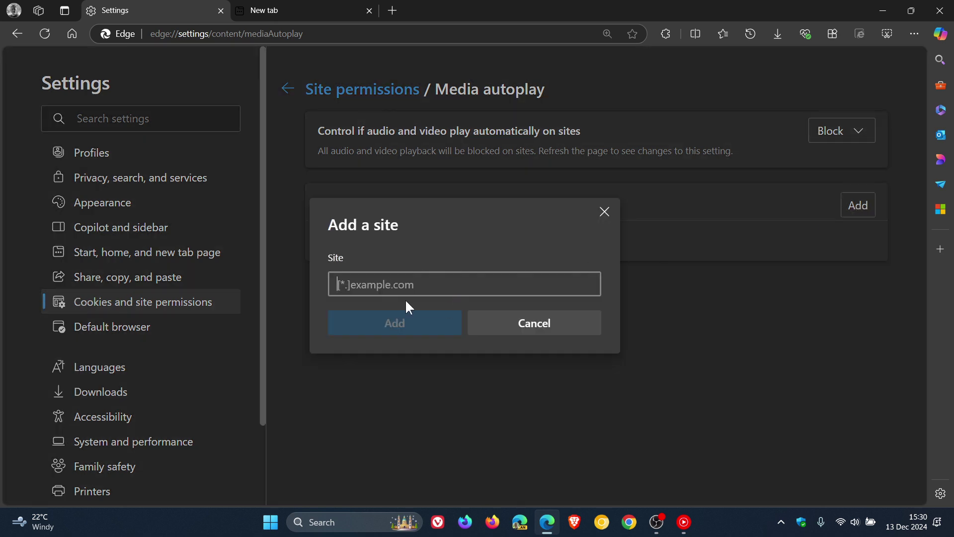
{"action": "left_click", "coordinate": [537, 328]}
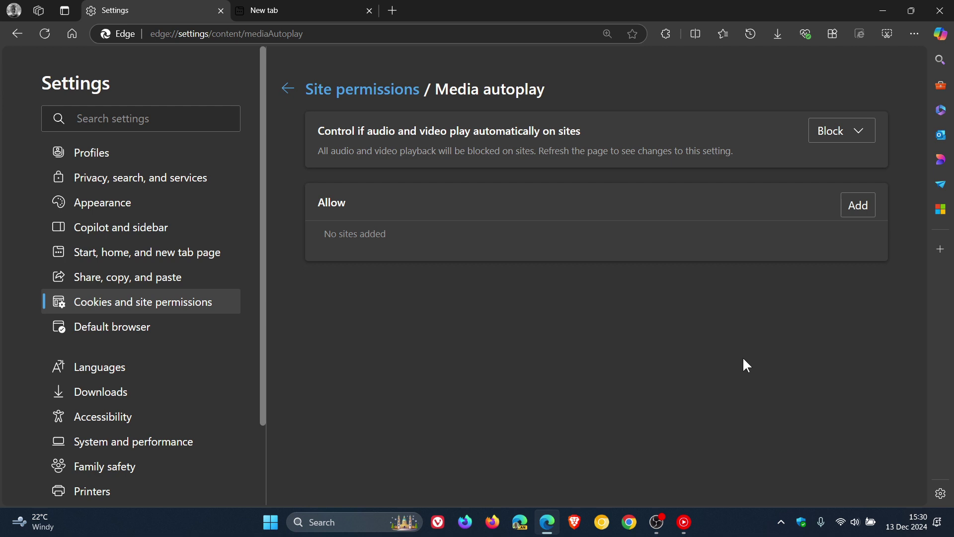
{"action": "left_click", "coordinate": [313, 11]}
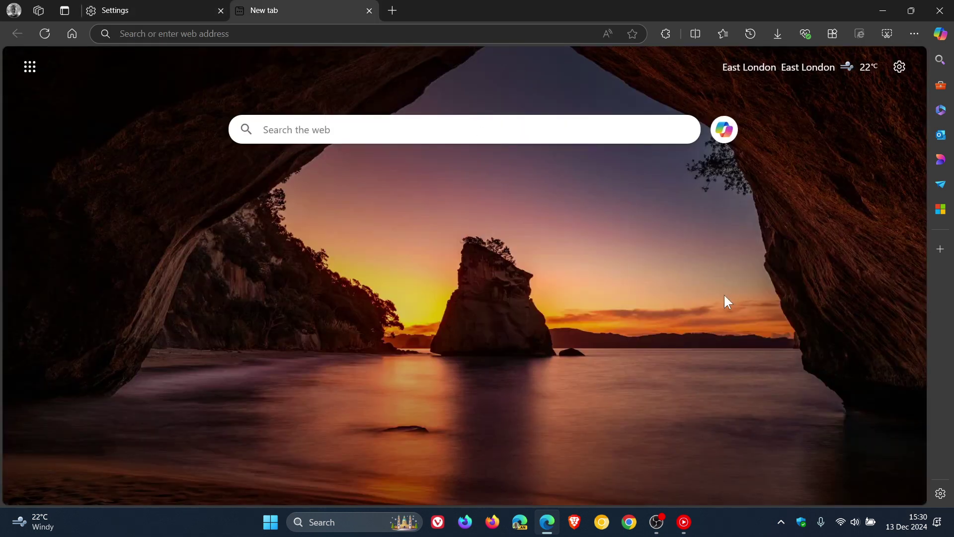